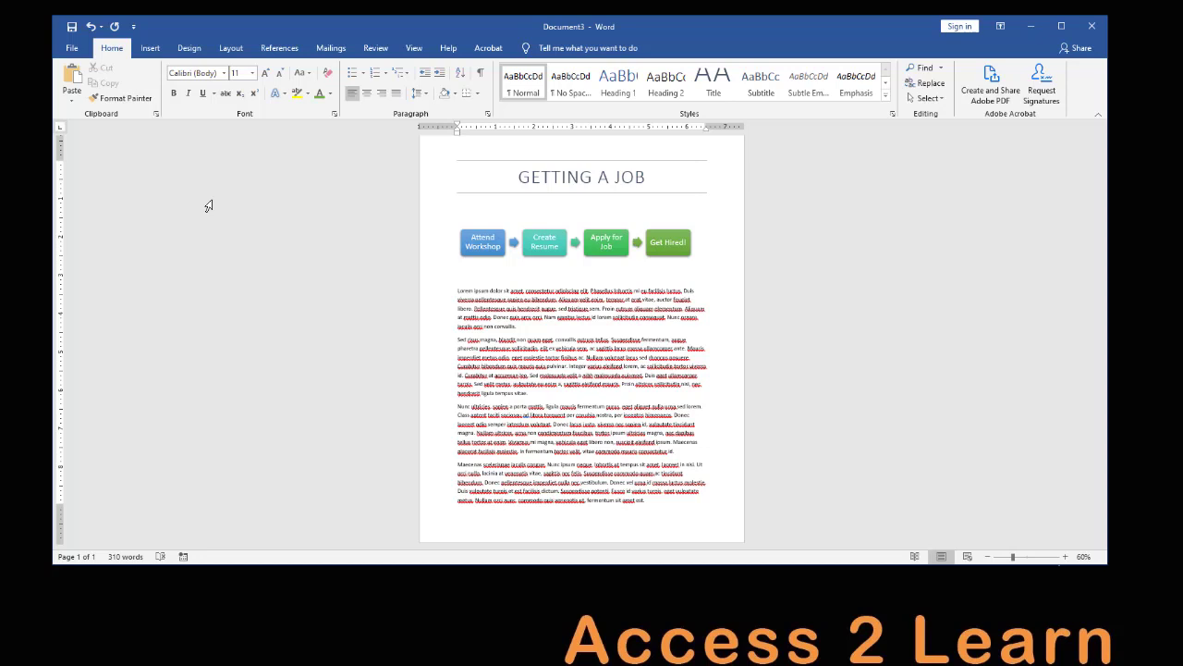
- Create a new blank document and enter "Getting a Job" as its first line
key("ctrl+n")
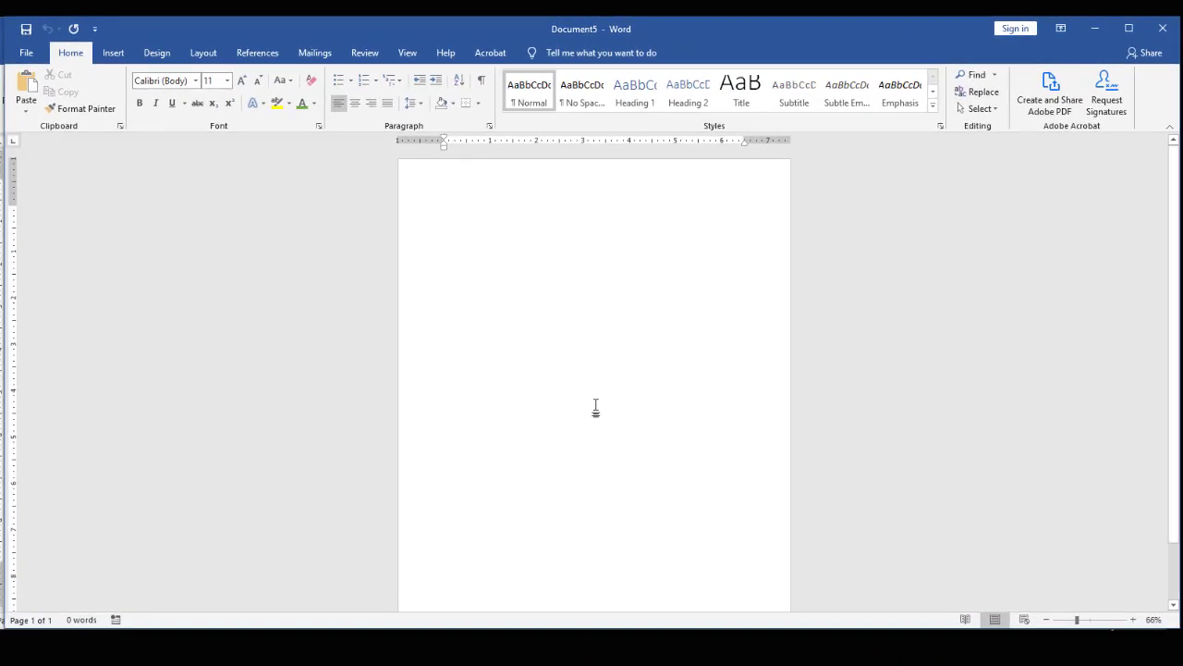
type("Getting s")
type(" lot")
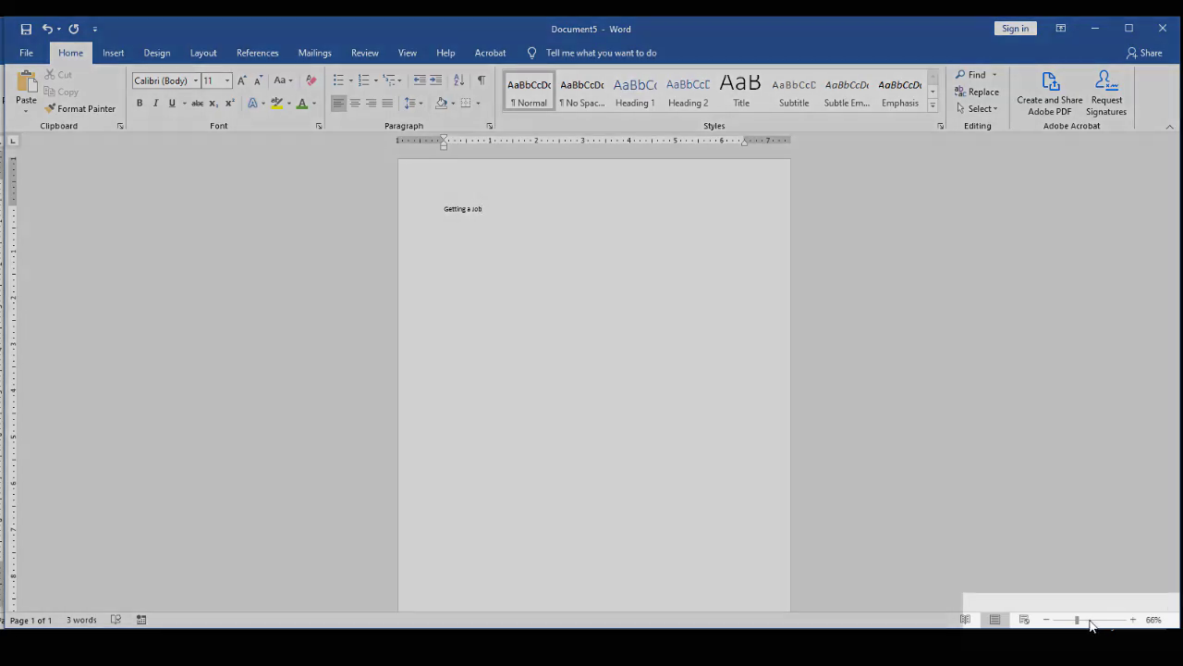
- Format the "Getting a Job" line with the Title style
left_click(1091, 620)
left_click(1132, 619)
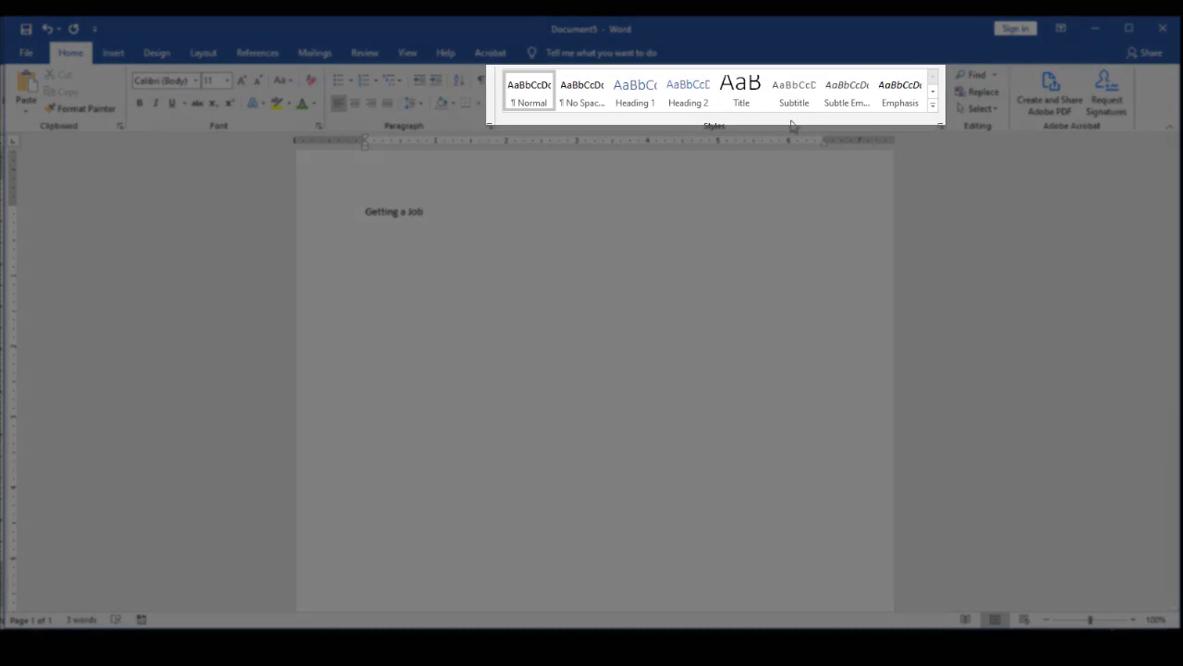
left_click(751, 106)
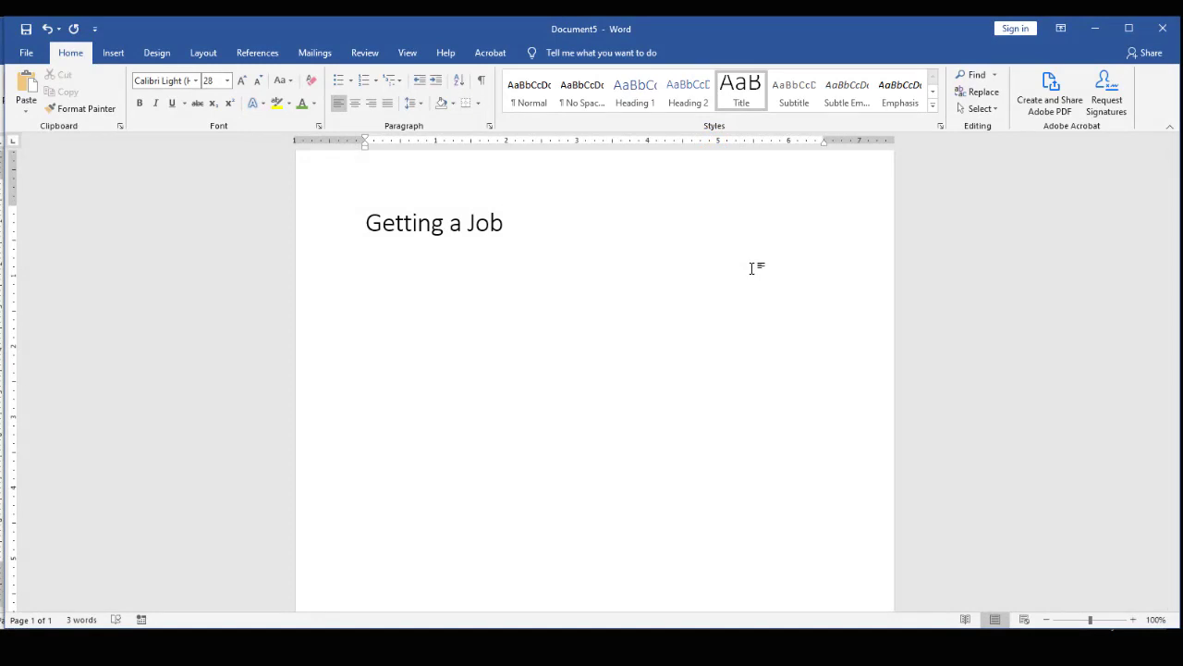
- Insert a Continuous Block Process SmartArt graphic from the Process category on a new line below the title
key("Return")
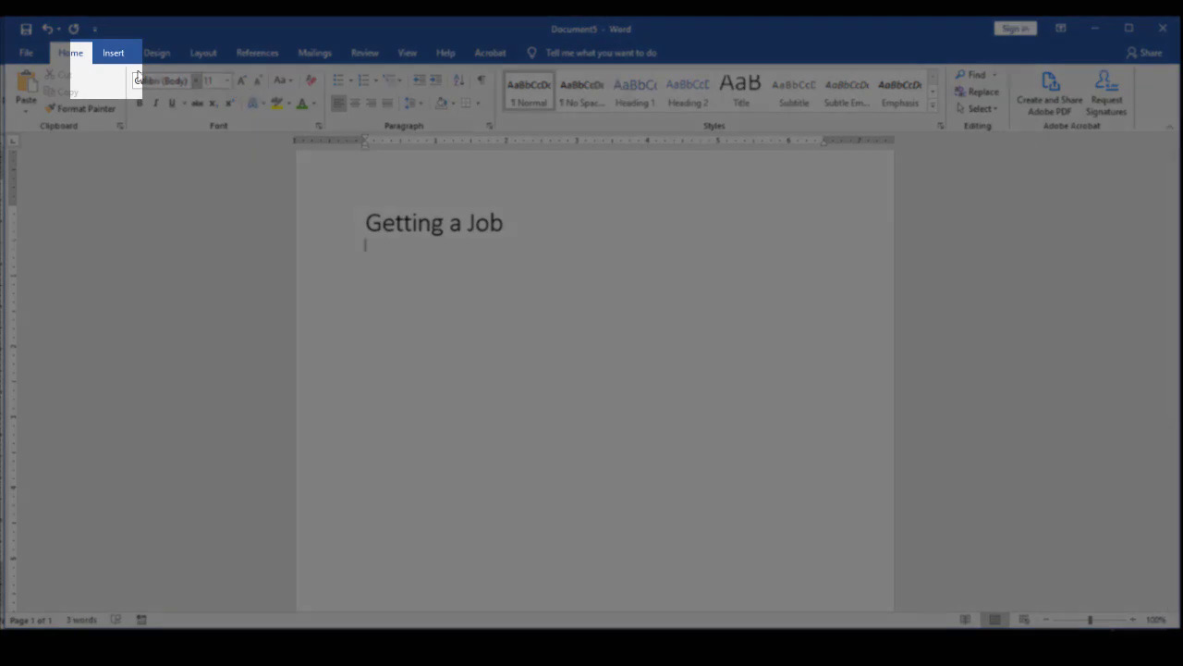
left_click(120, 61)
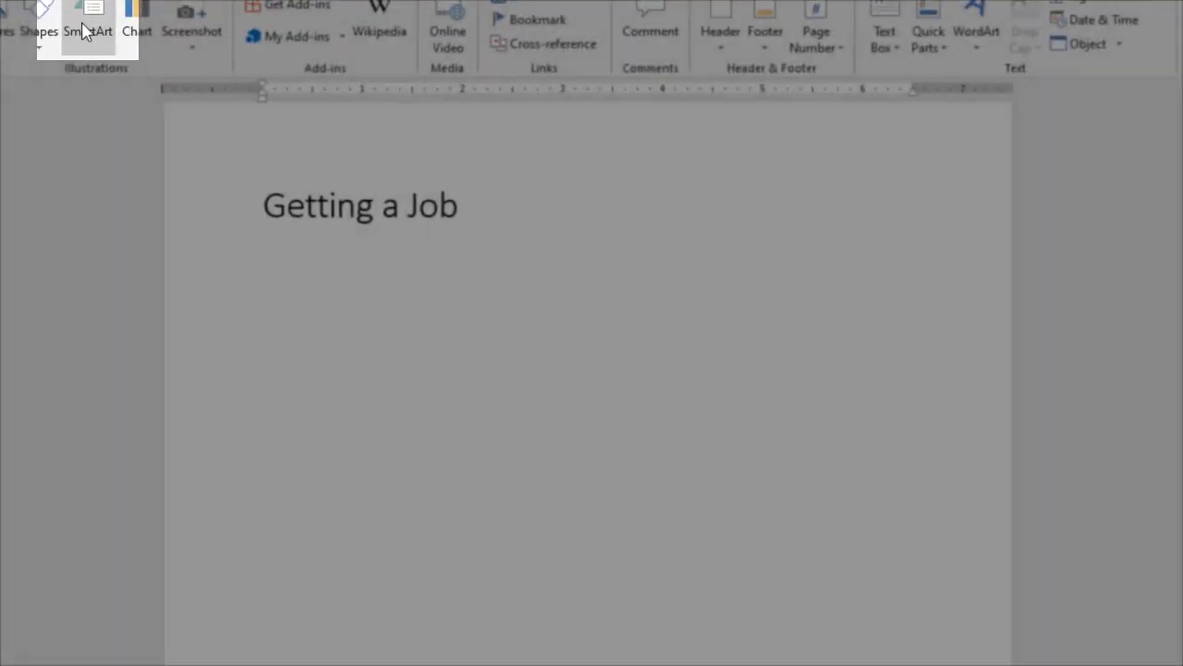
left_click(85, 33)
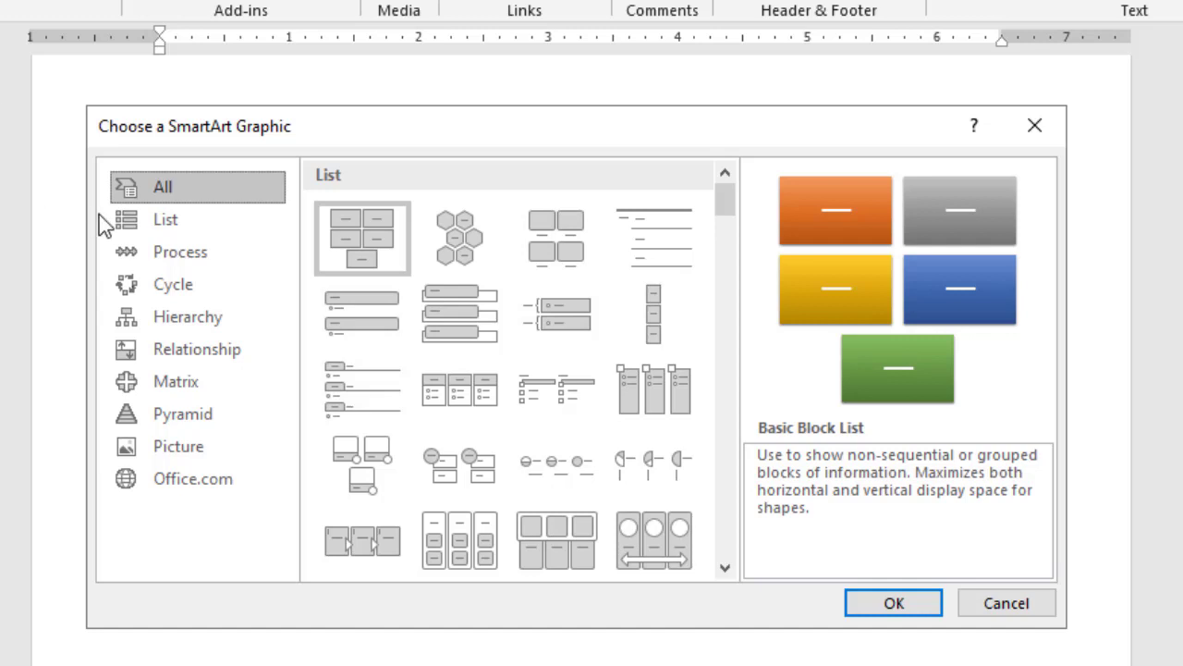
left_click(139, 226)
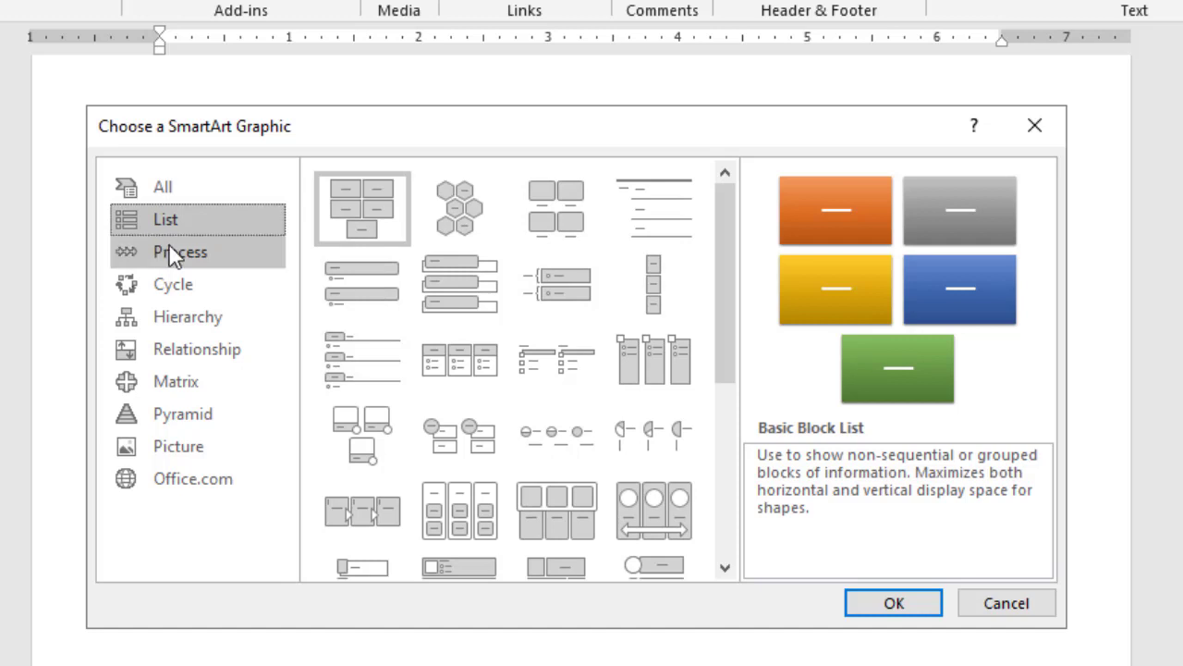
left_click(187, 294)
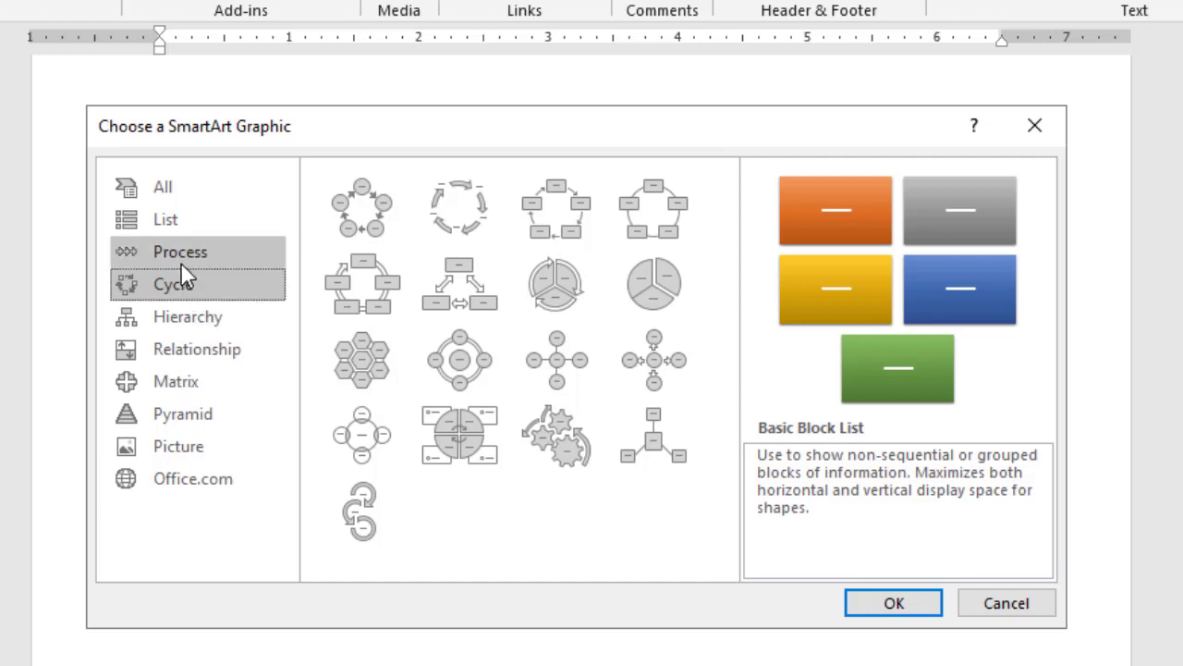
left_click(180, 262)
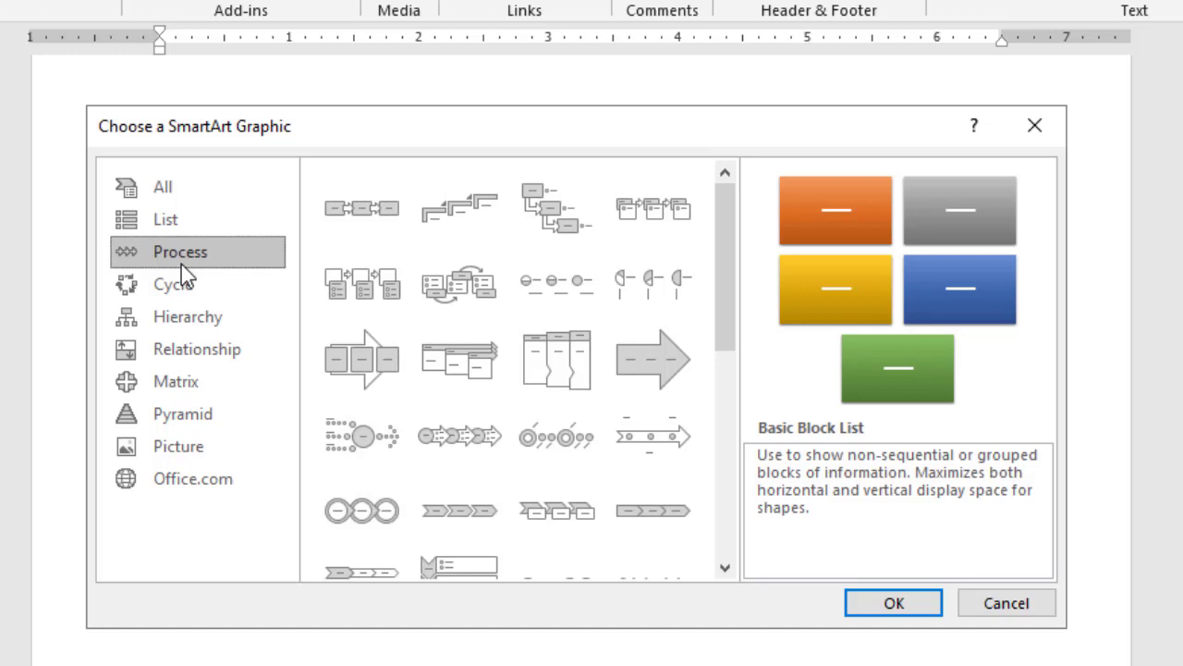
left_click(364, 355)
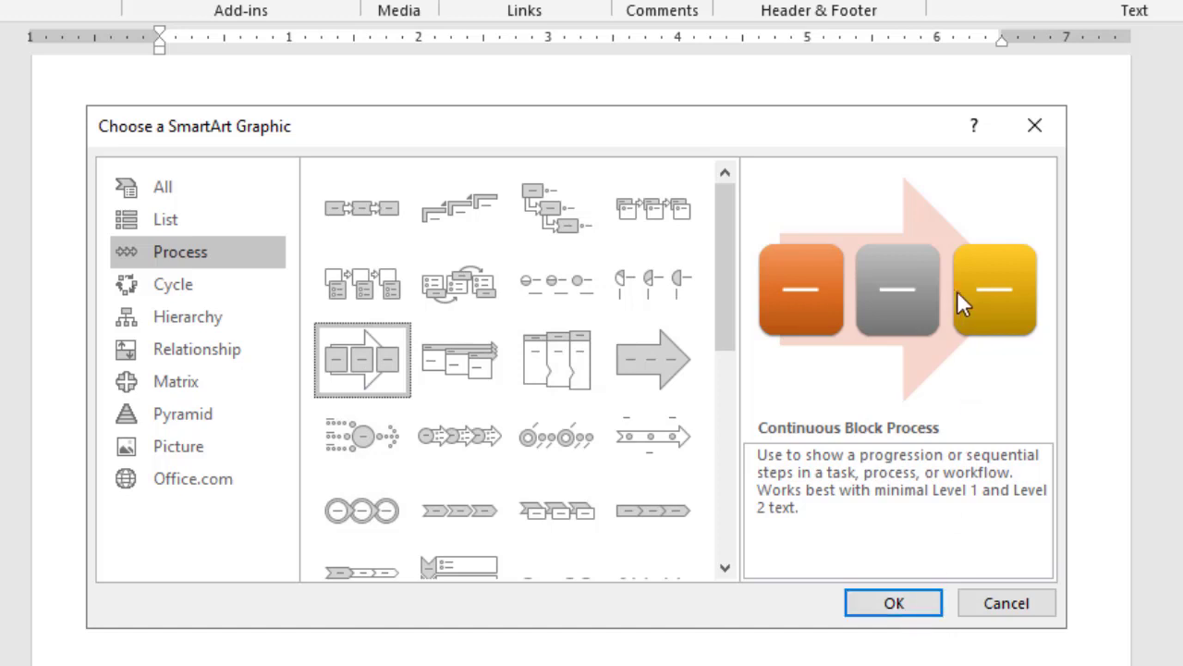
left_click(907, 608)
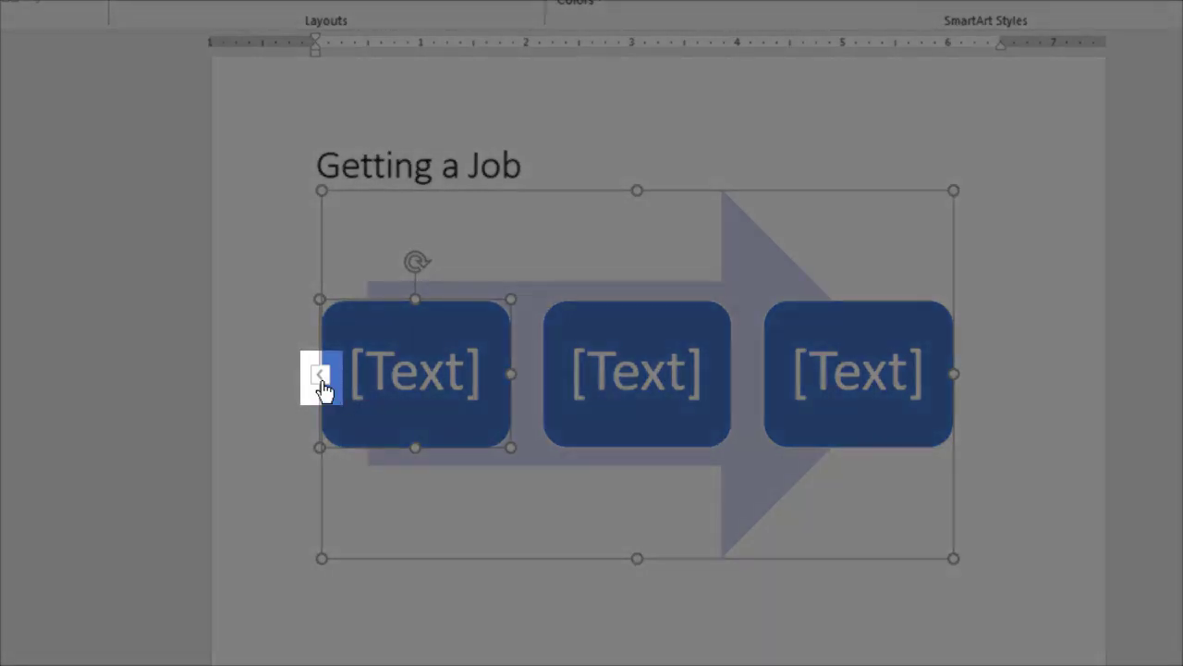
- Open the SmartArt text pane and enter "Attend Workshop" as the first block's text
left_click(320, 377)
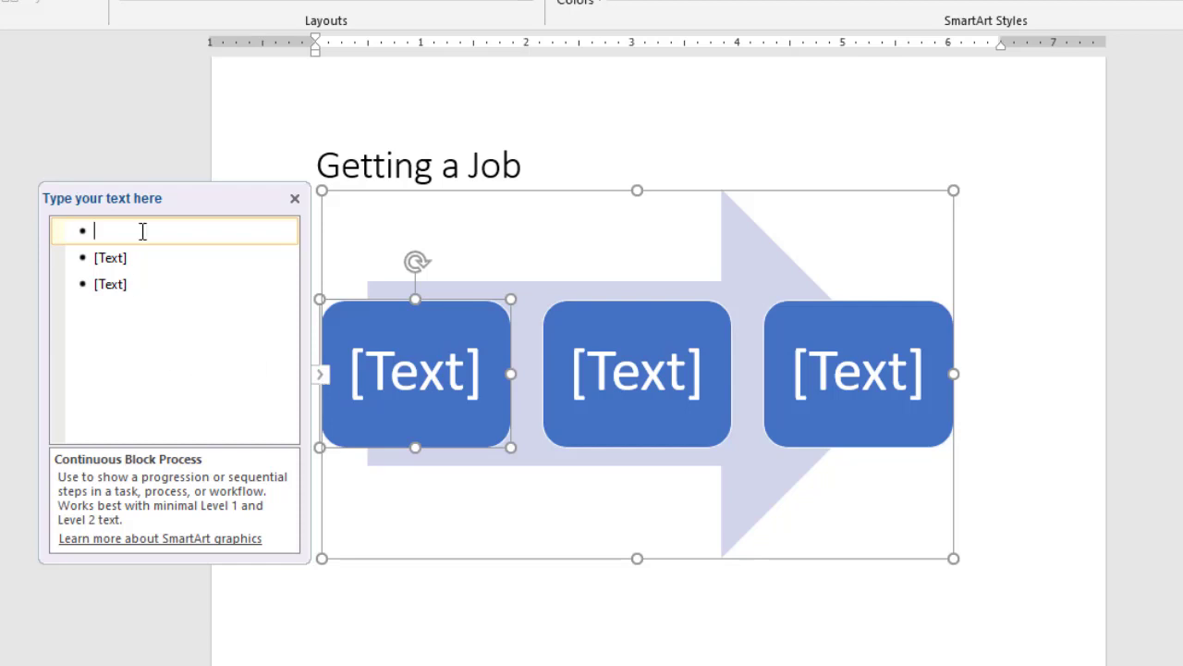
type("Attend ")
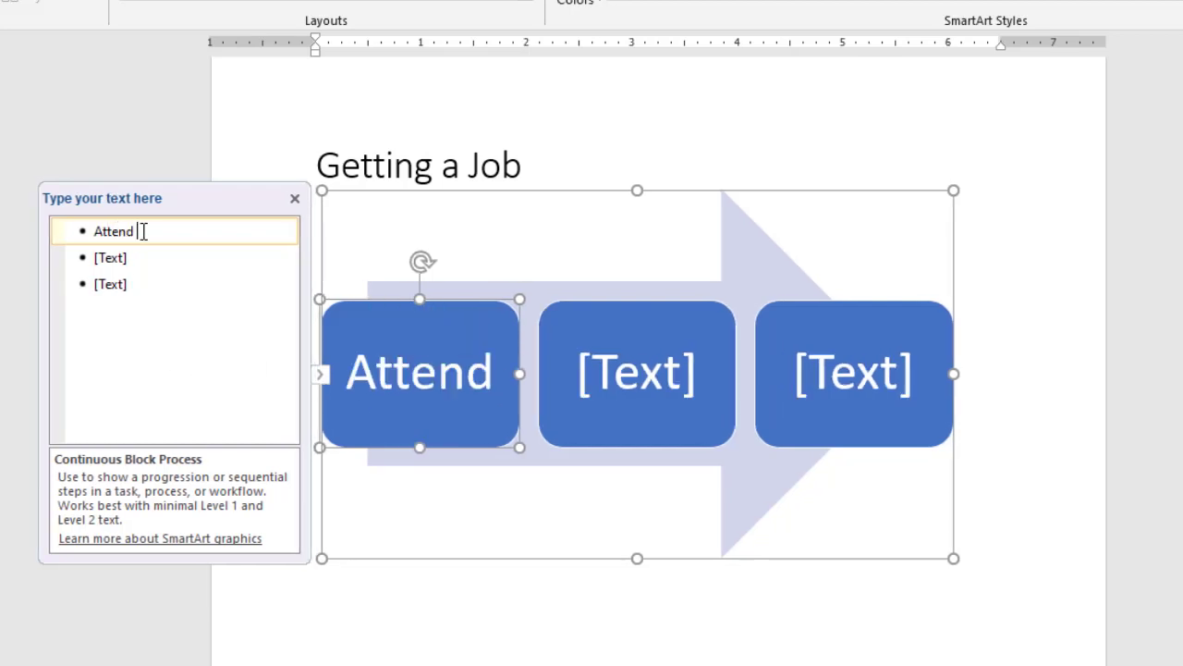
type("Workshoip")
key("BackSpace")
key("BackSpace")
type("p")
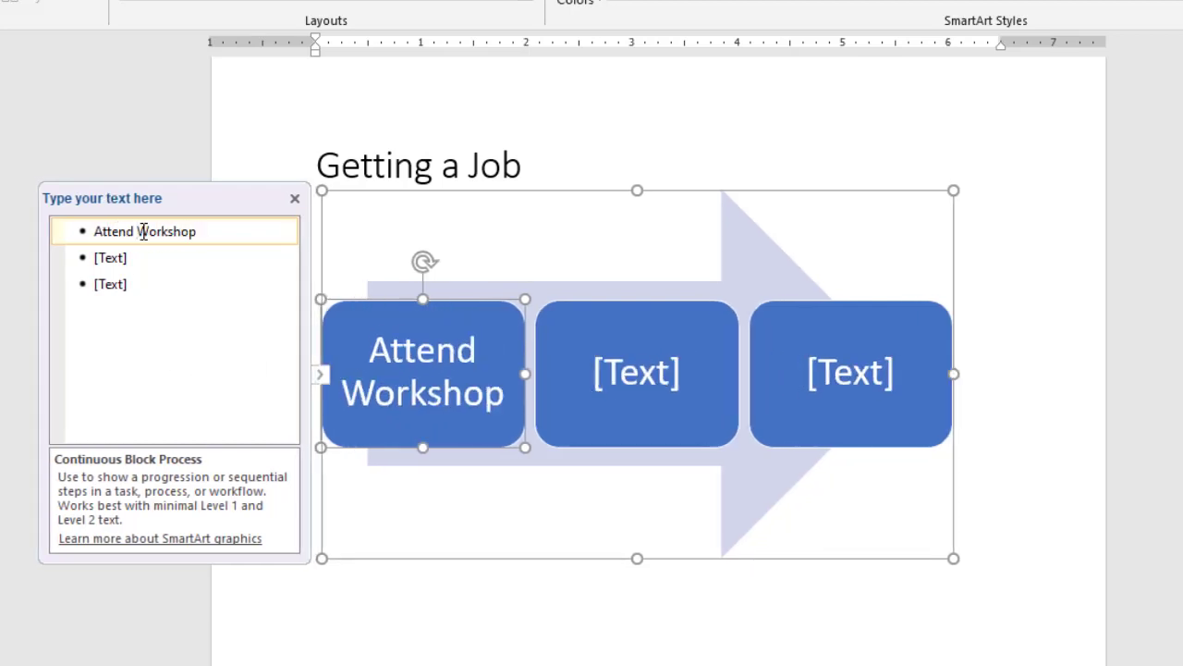
- Enter "Create Resume" as the second block's text, demote it to a sub-bullet and promote it back to the top level
left_click(142, 257)
type("Creat")
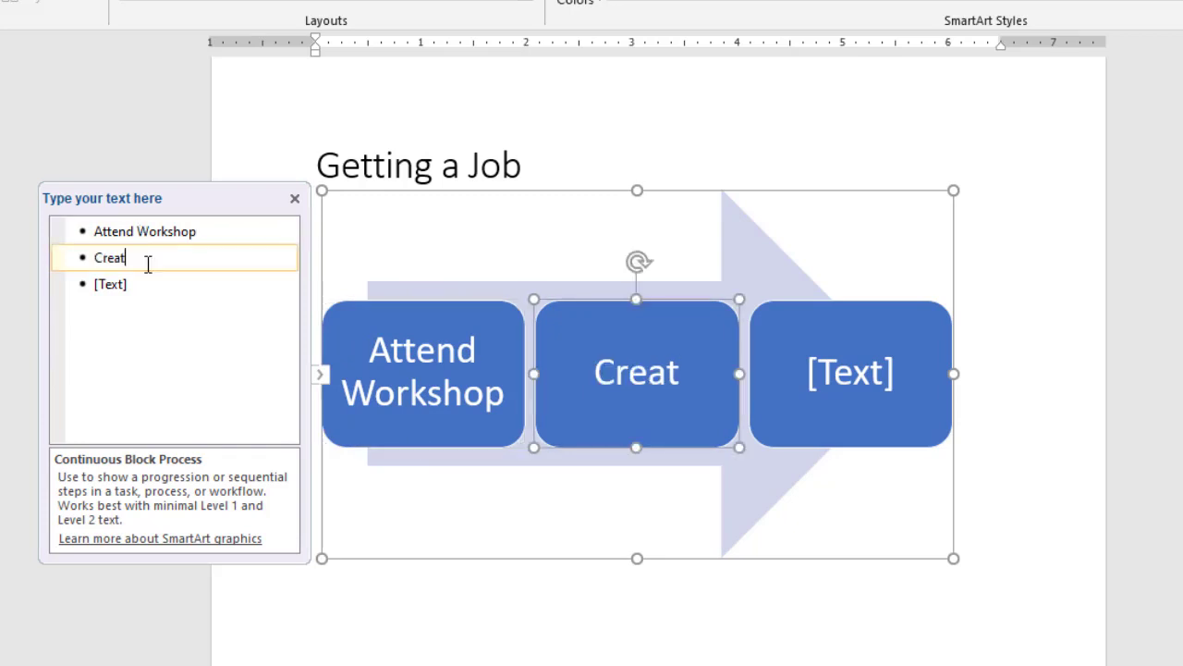
type("e Resume")
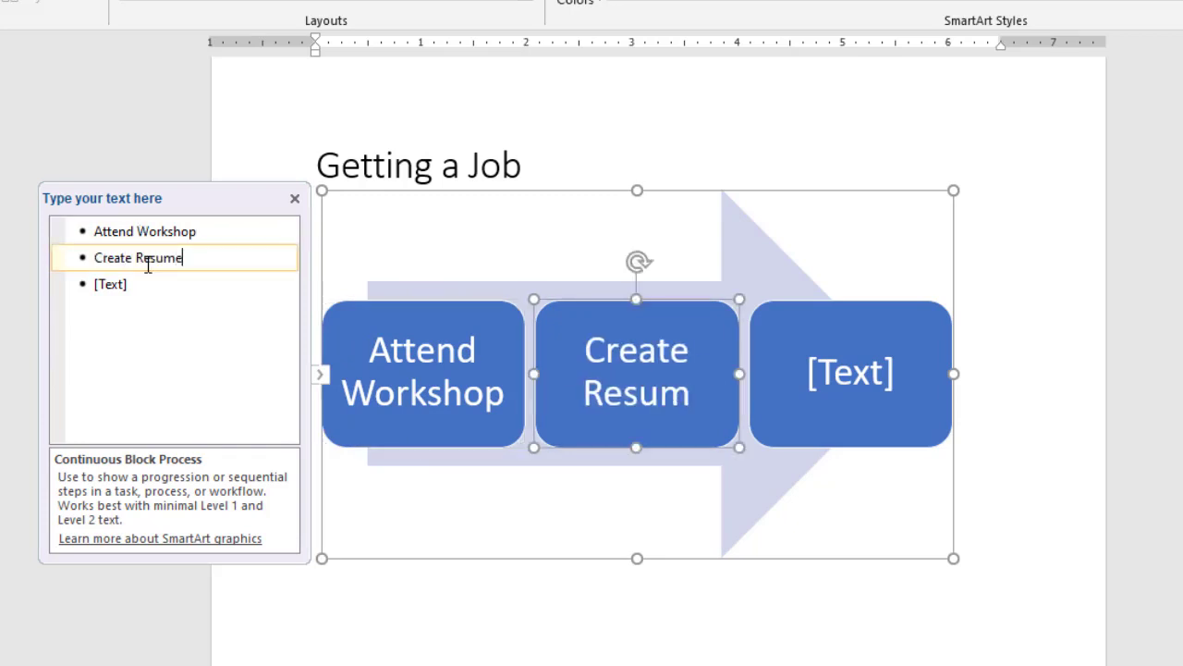
key("Tab")
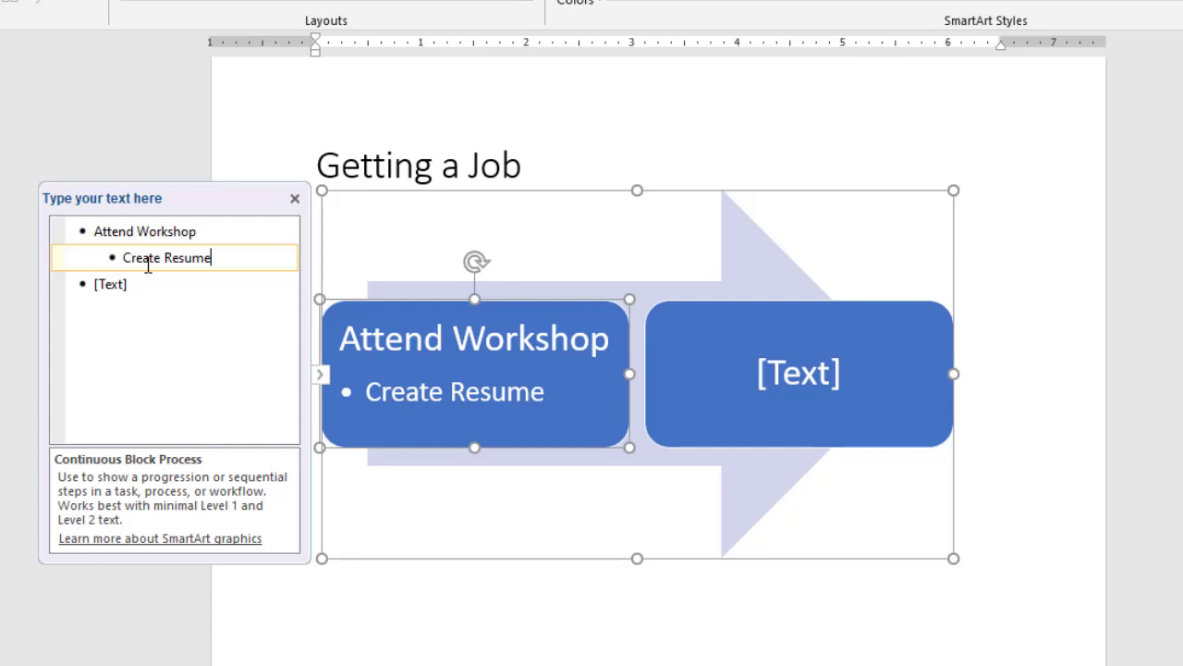
key("shift+Tab")
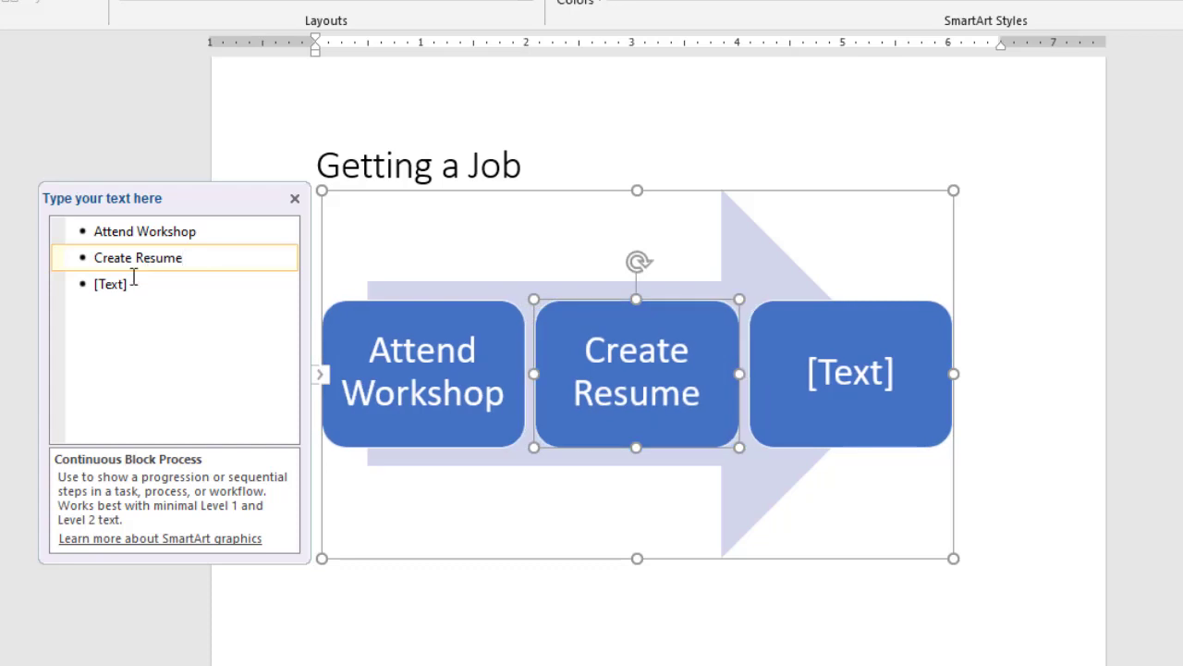
- Enter "Apply for Job" in the third block, add a fourth block reading "Get Hired!", and close the text pane
left_click(133, 280)
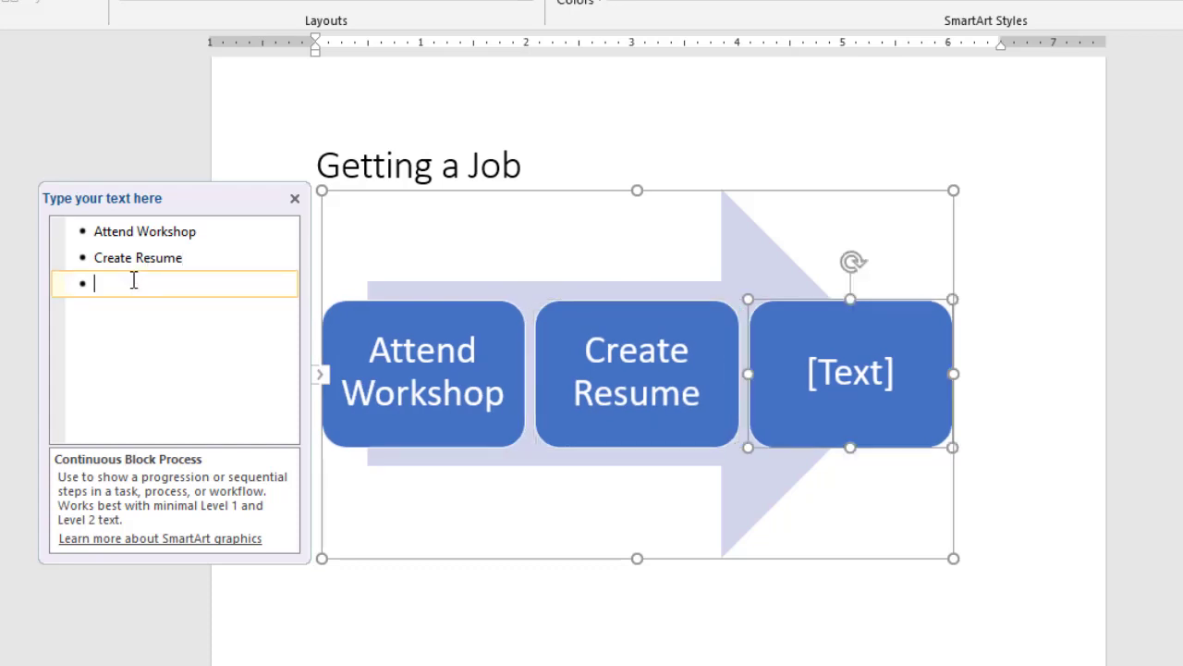
type("Apply")
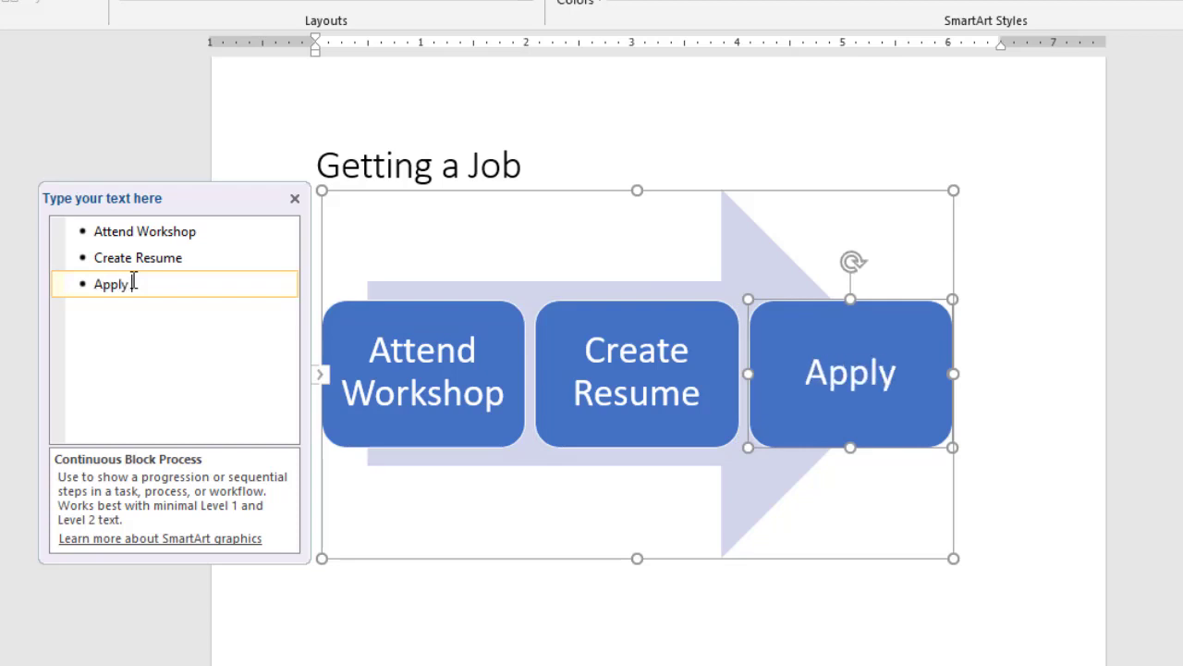
type(" for Job")
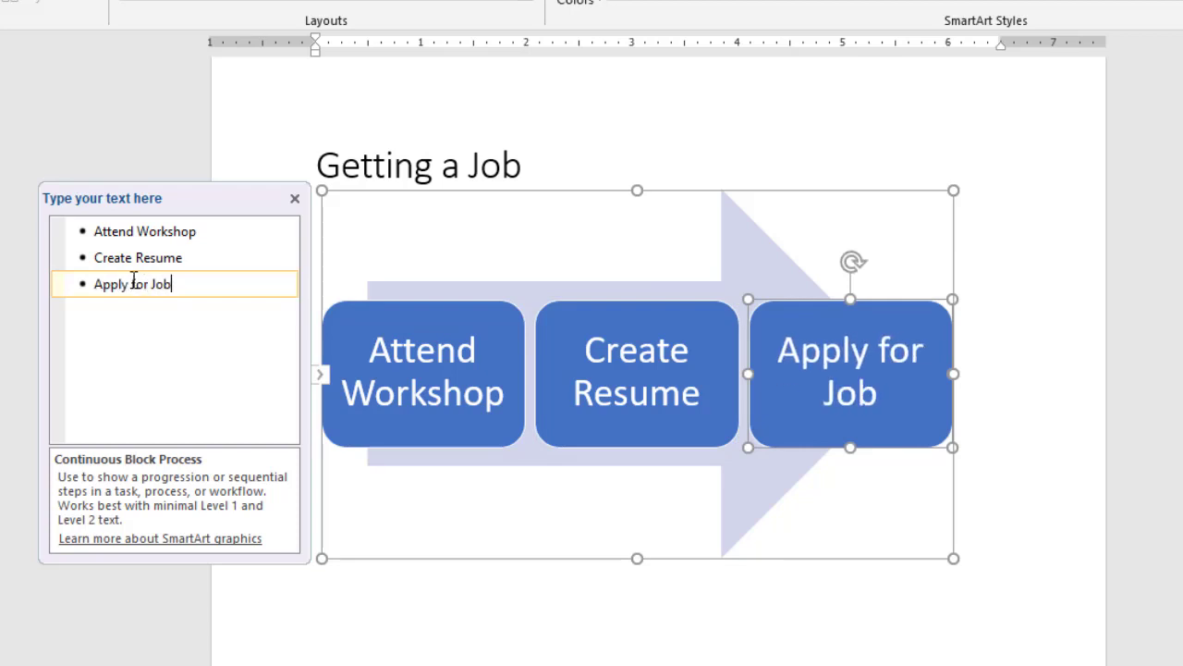
key("Return")
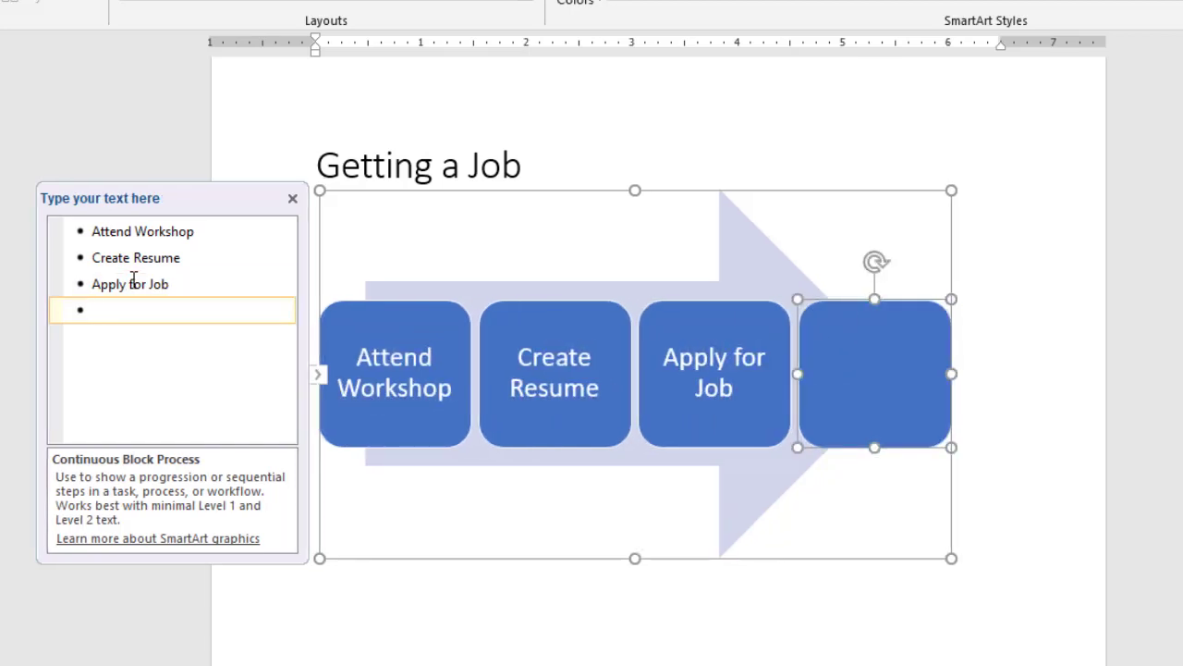
type("Get Hired!")
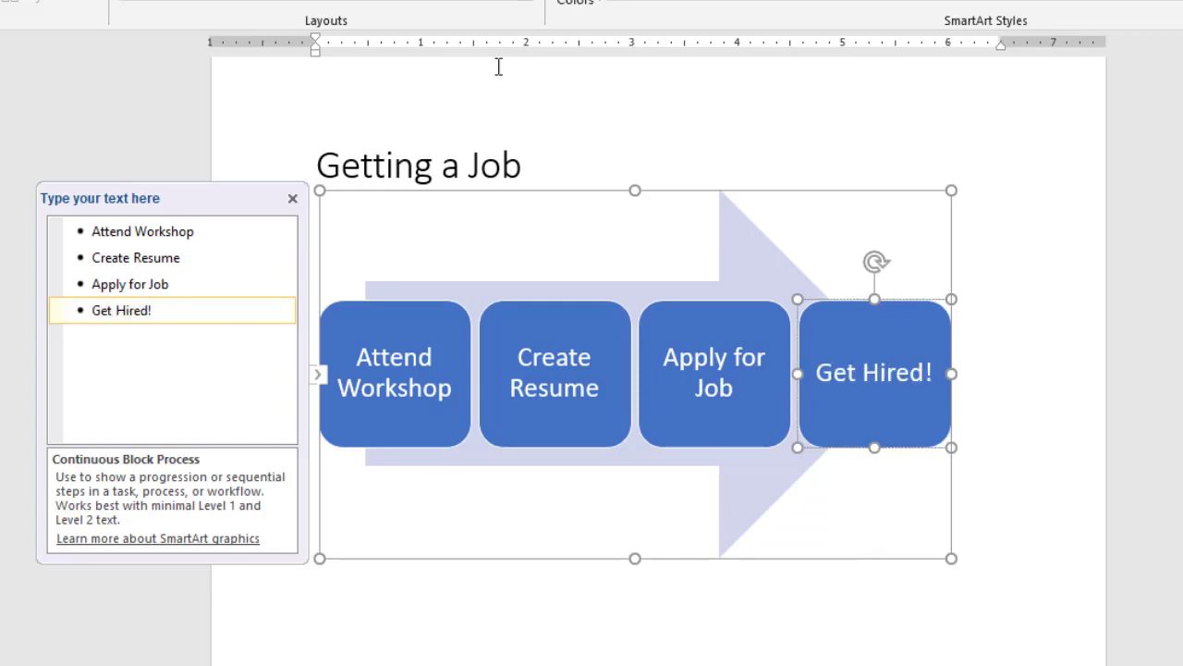
left_click(292, 199)
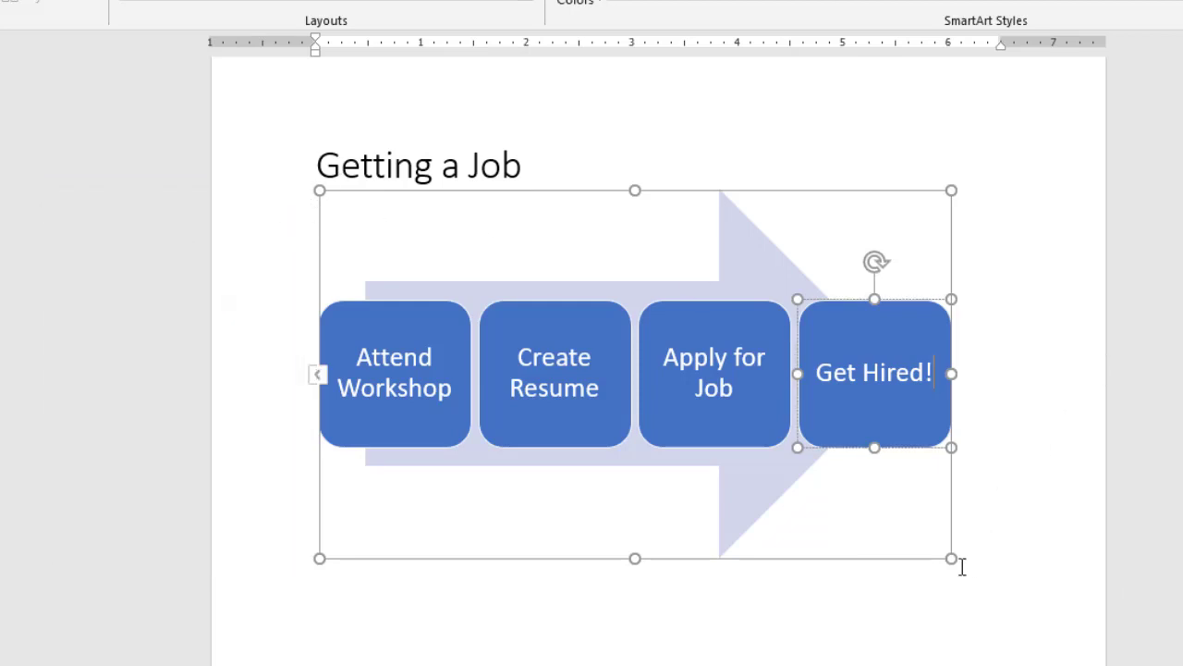
- Enlarge the SmartArt graphic so its width reaches the page's right margin
left_click_drag(952, 560, 1036, 577)
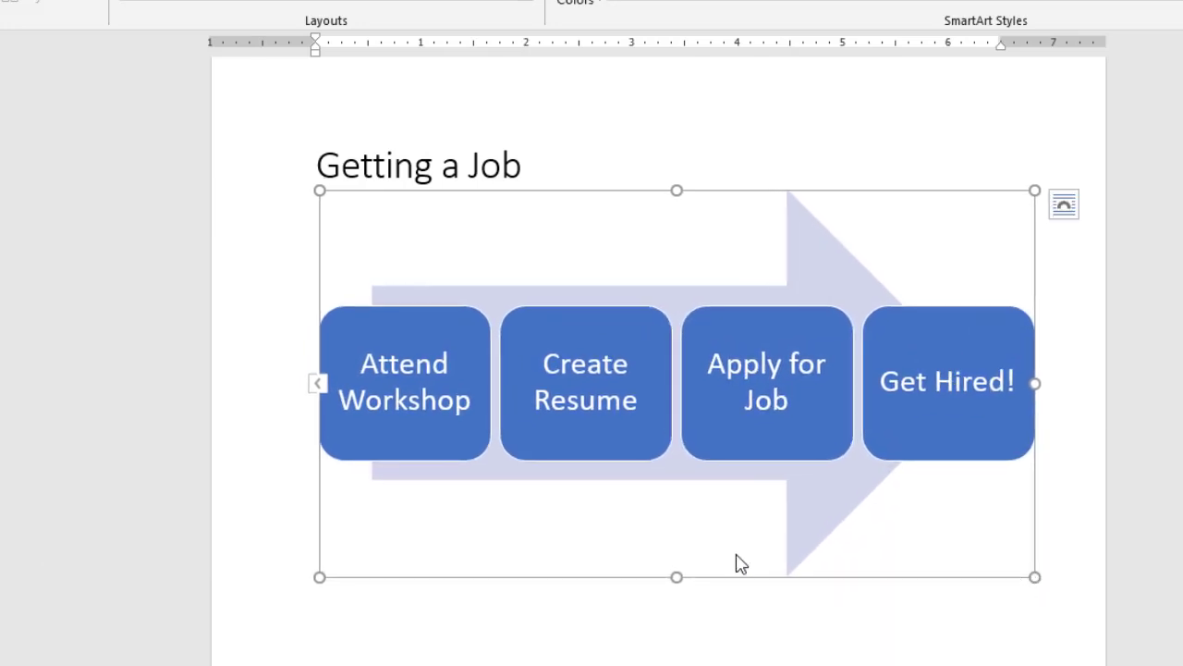
left_click(414, 456)
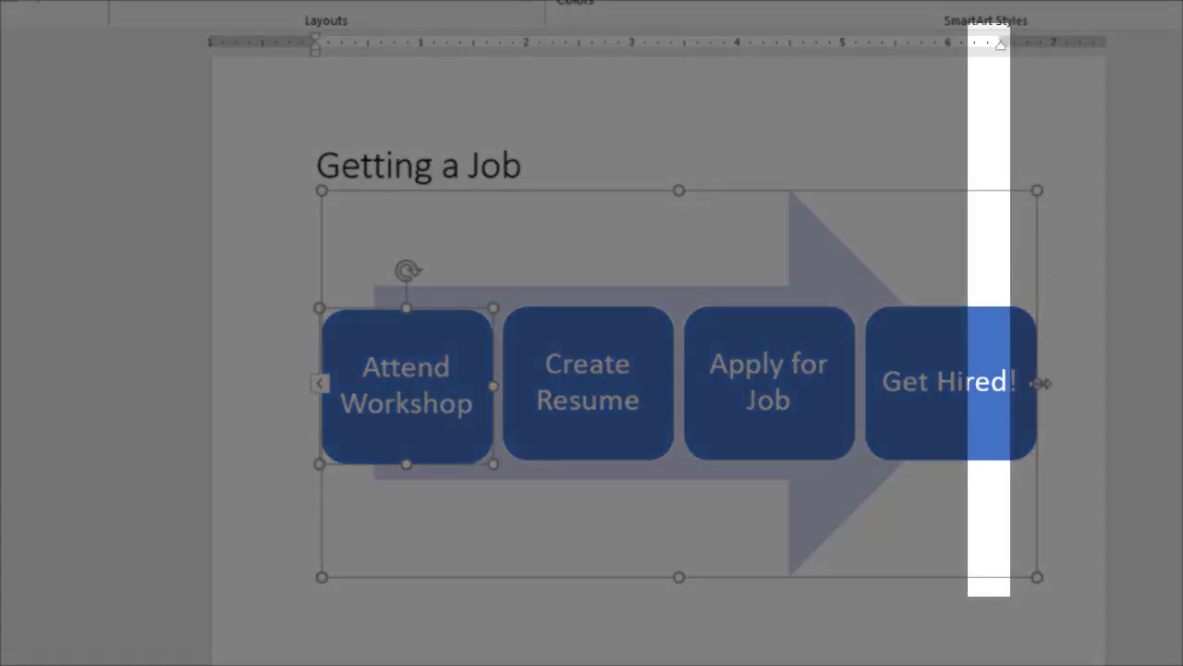
left_click_drag(1037, 382, 1006, 367)
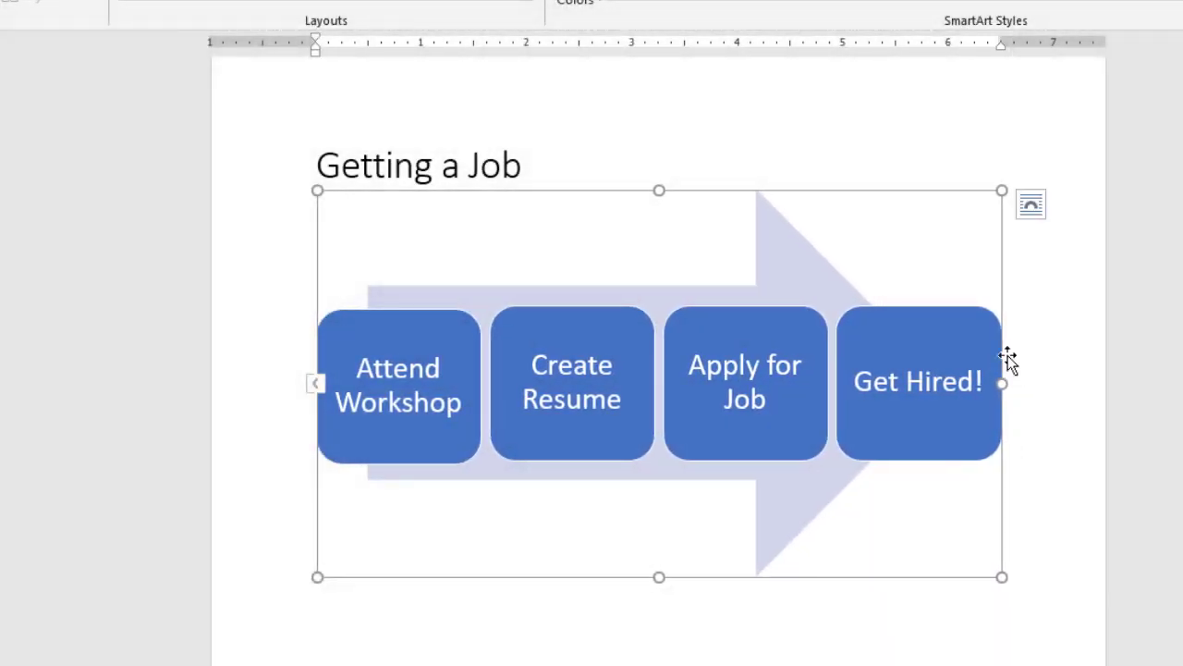
- Copy all the Lorem ipsum text from Notepad and paste it into the Word document on a new line below the SmartArt graphic
left_click(1051, 566)
key("Return")
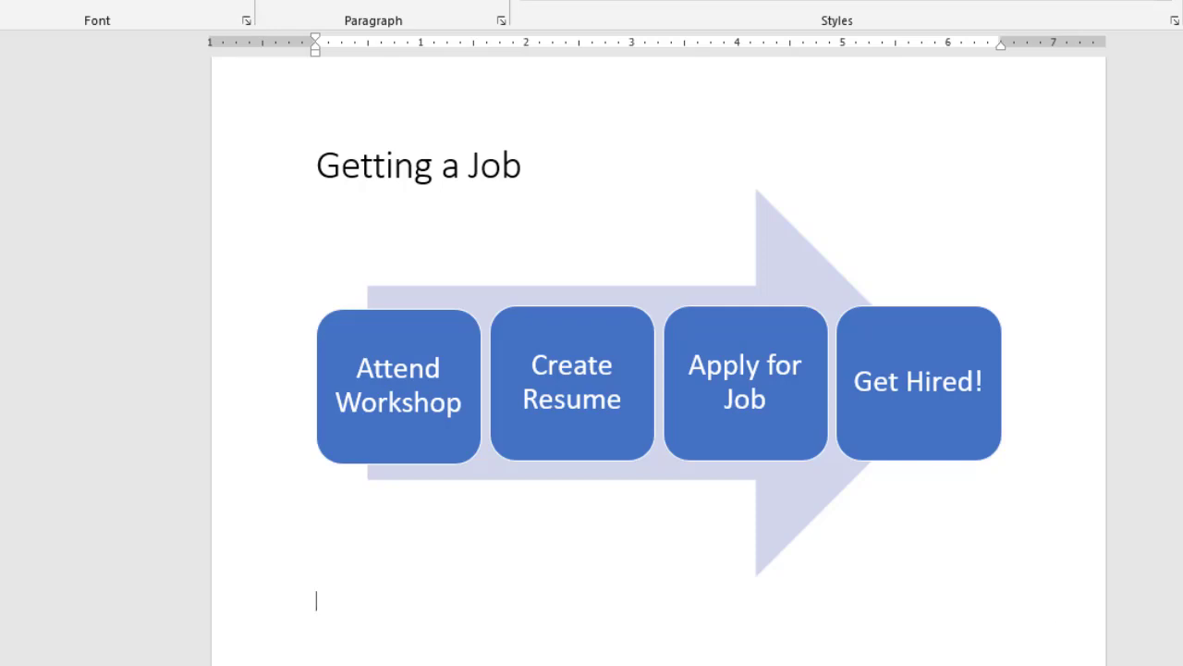
key("alt+Tab")
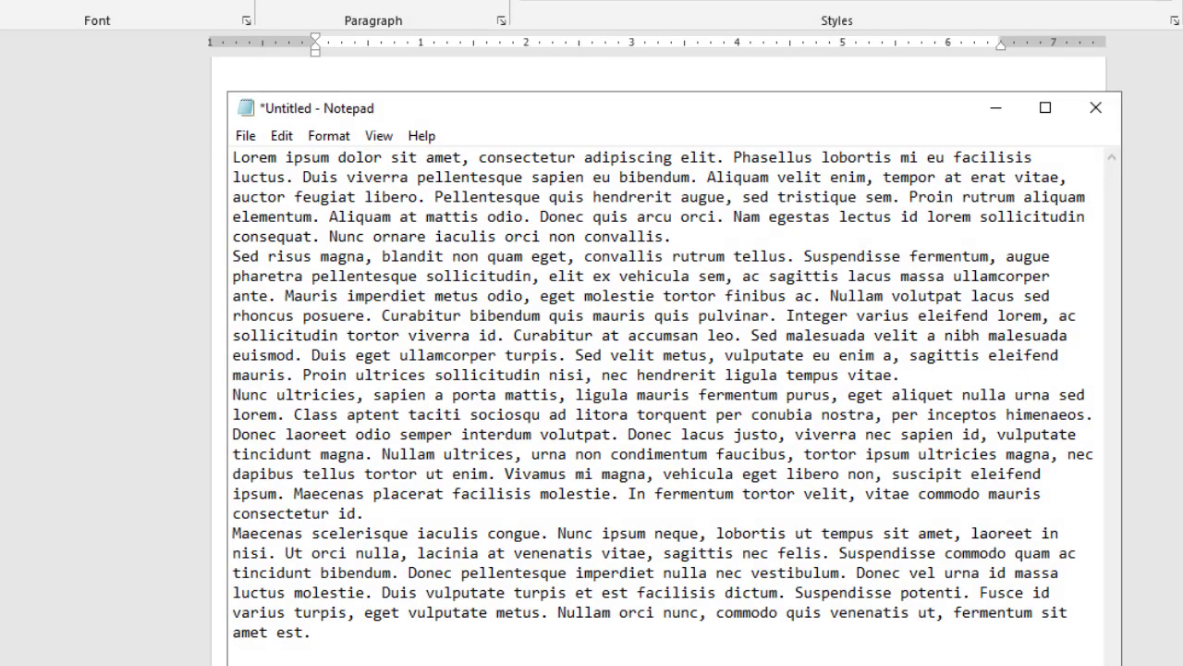
key("ctrl+a")
key("ctrl+c")
key("alt+Tab")
key("ctrl+v")
scroll(932, 613, "up", 10)
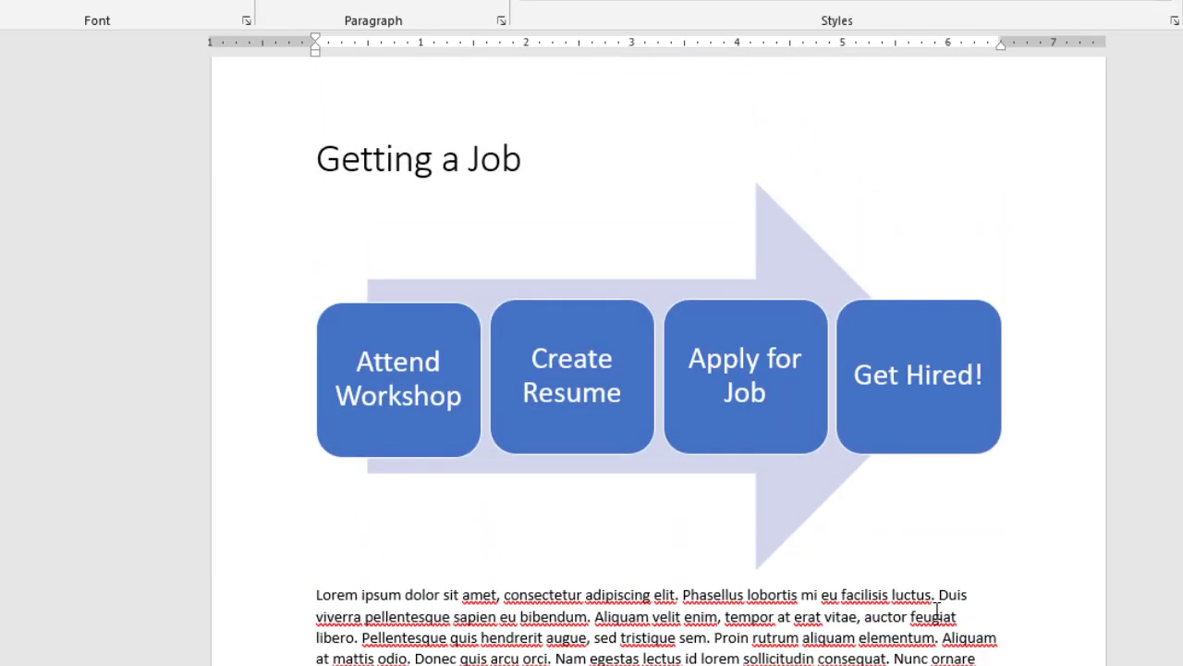
scroll(937, 613, "up", 1)
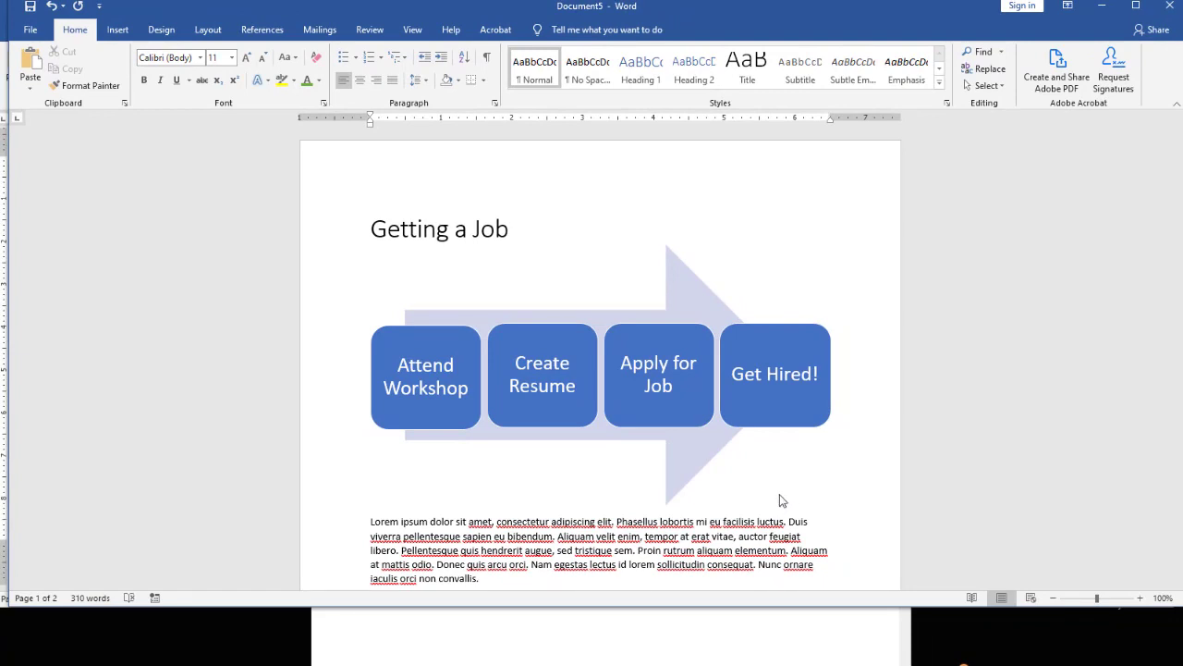
- Apply the style set with a centered uppercase title between horizontal lines, and display the full list of style sets
left_click(161, 30)
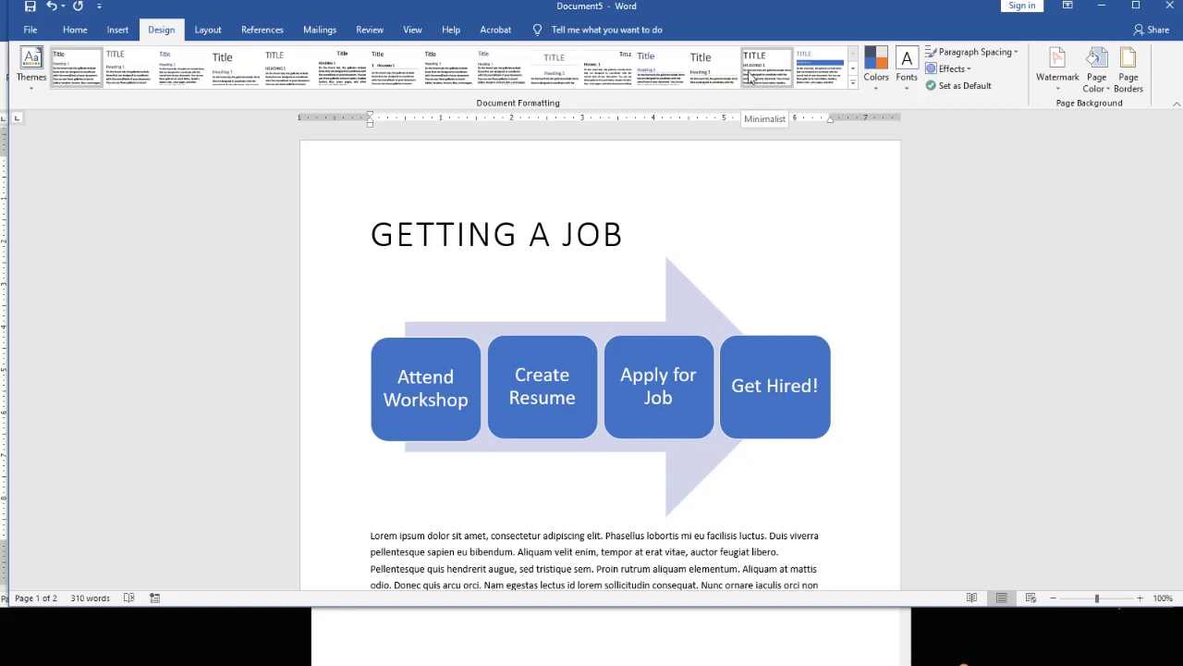
left_click(571, 71)
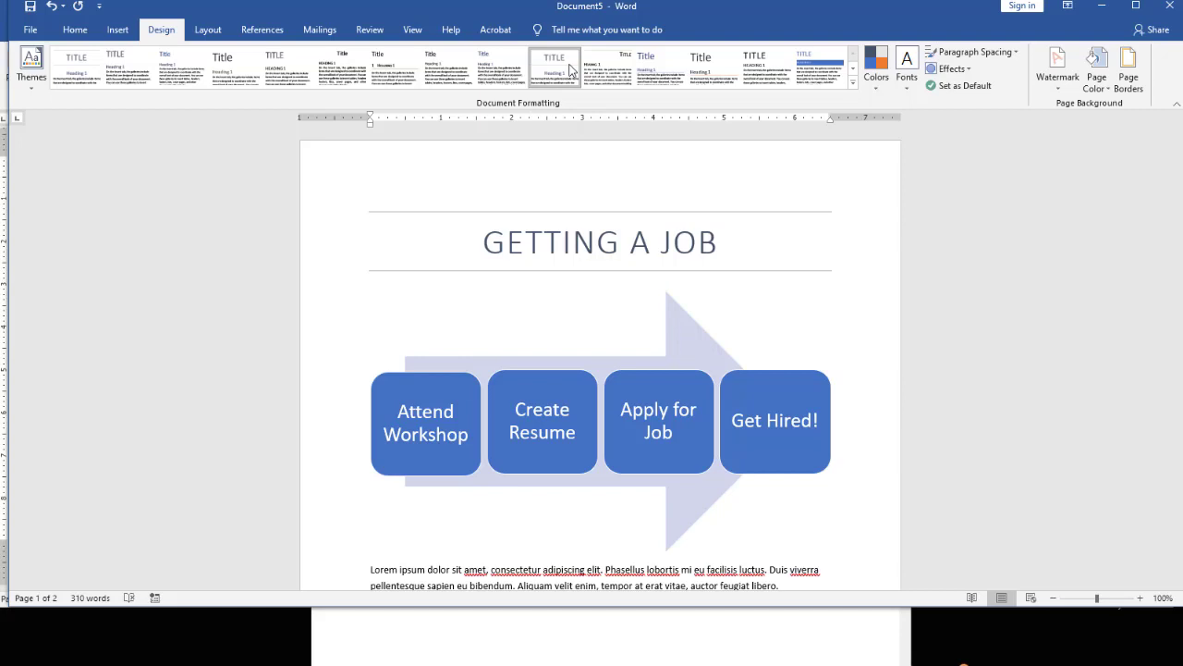
left_click(852, 84)
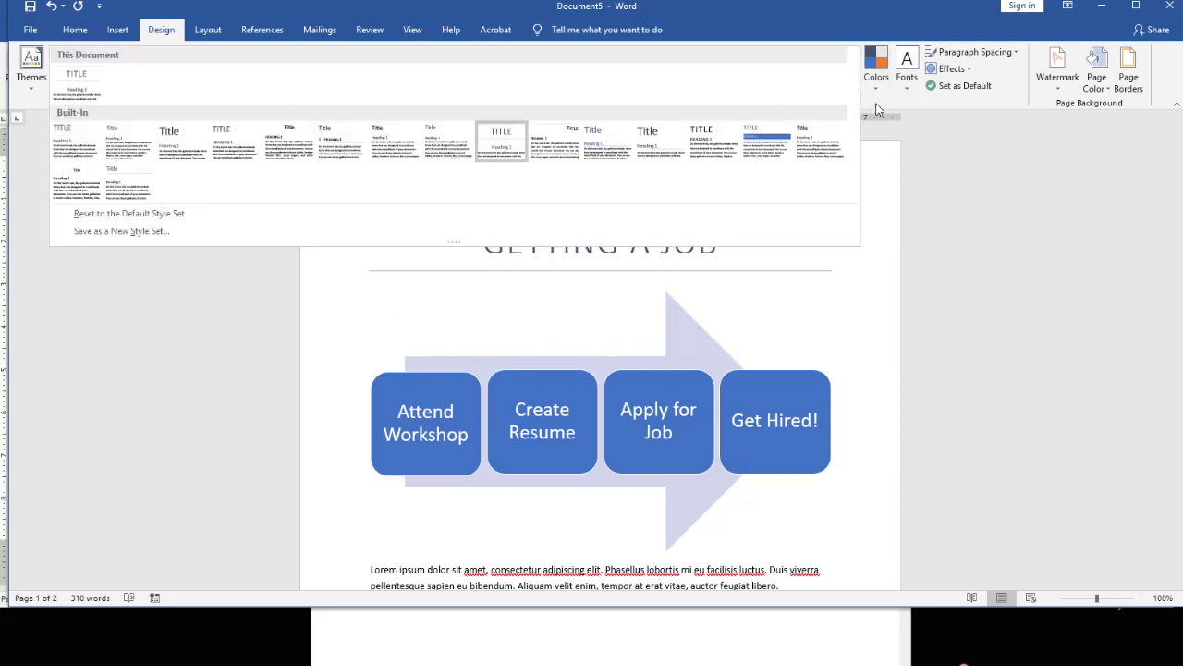
- Apply the Orange Red theme color set to the document
left_click(875, 102)
left_click(877, 96)
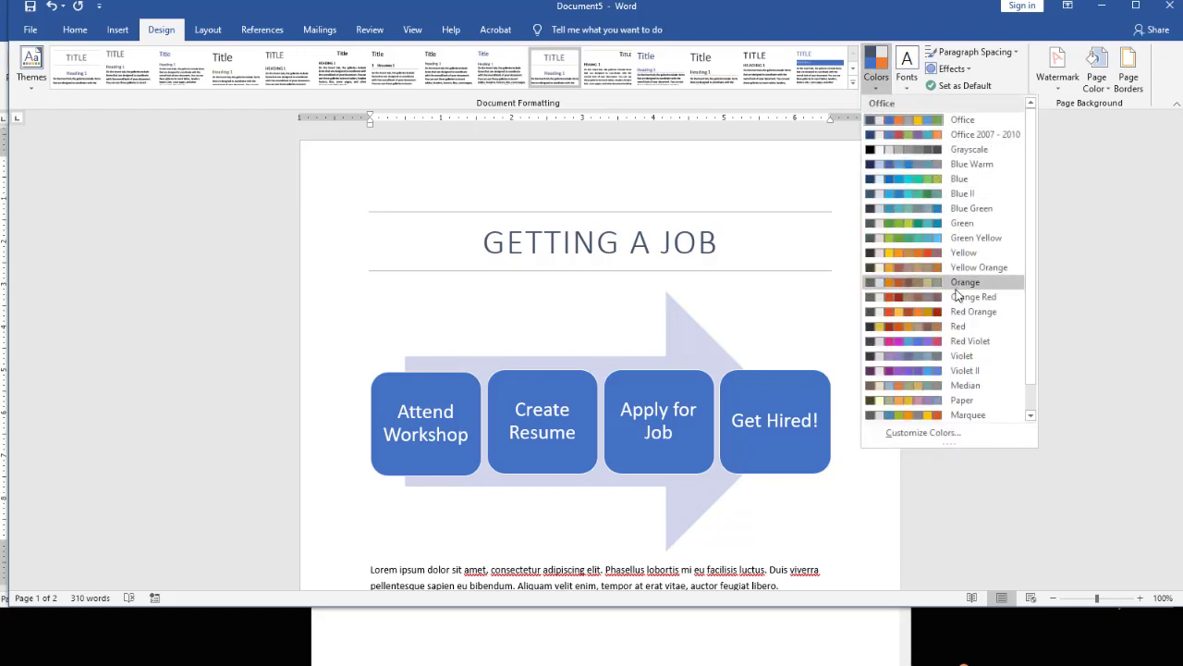
left_click(959, 296)
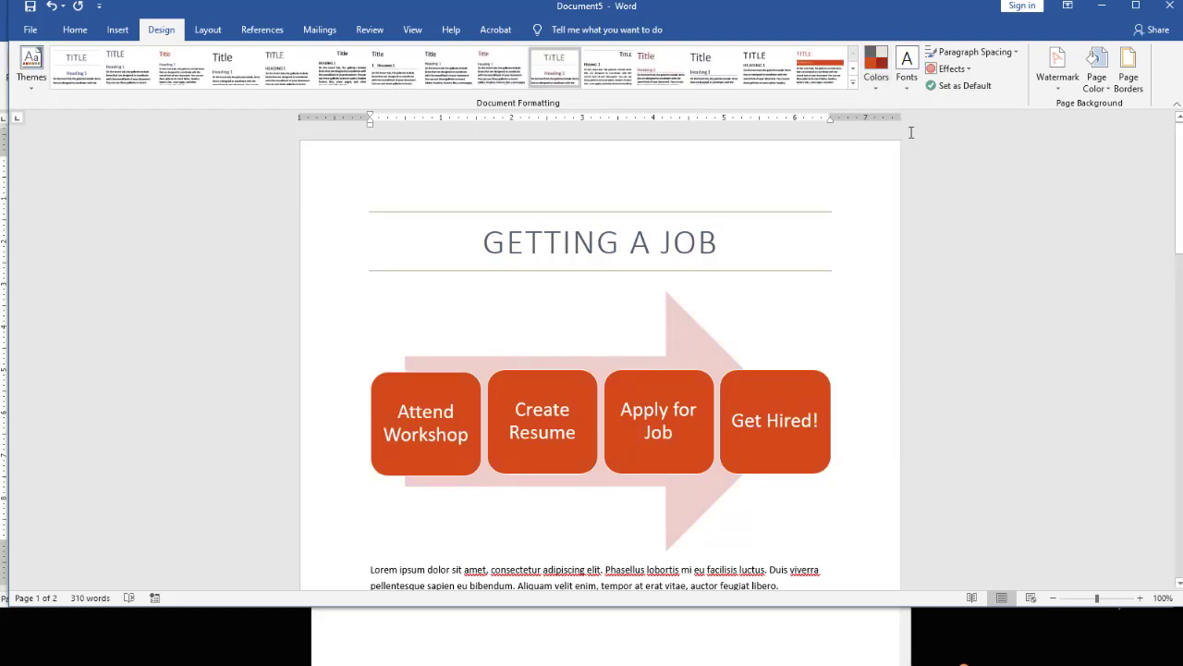
- Change the document's theme color set to Blue II
left_click(877, 62)
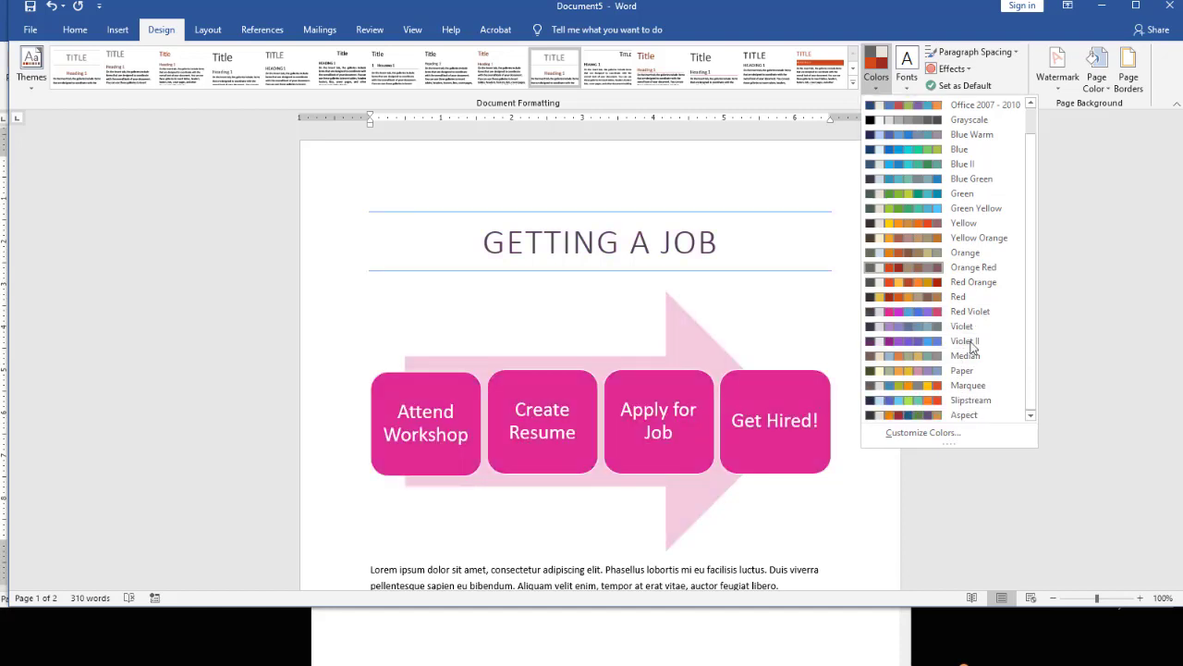
scroll(980, 419, "down", 1)
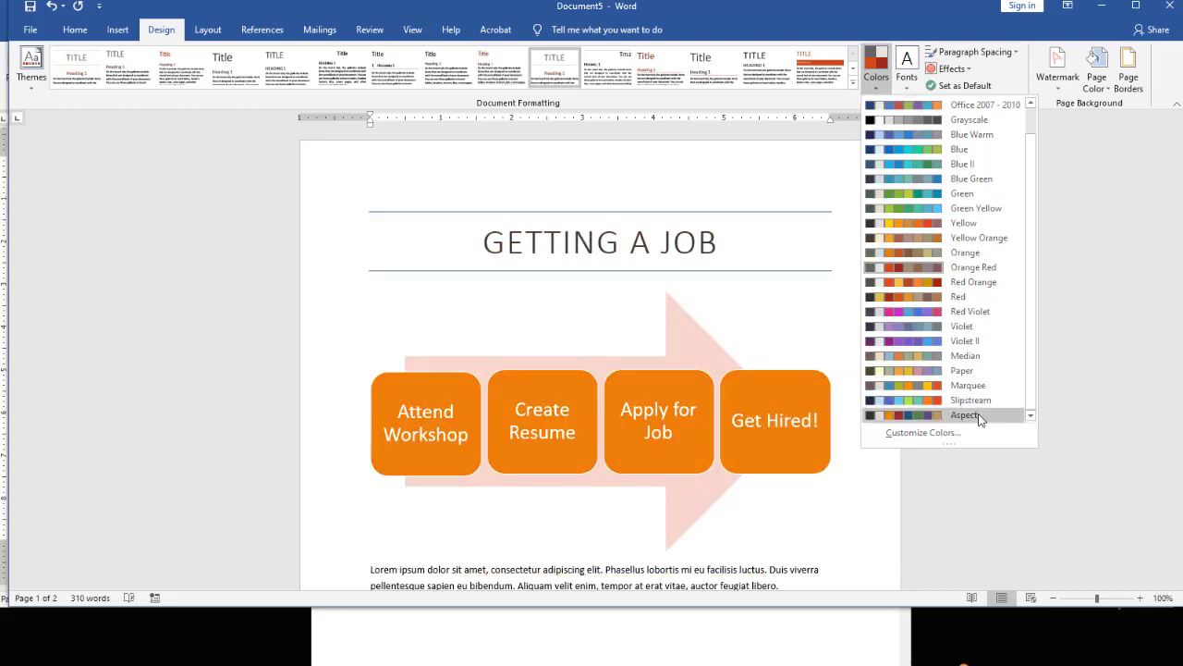
left_click(1005, 165)
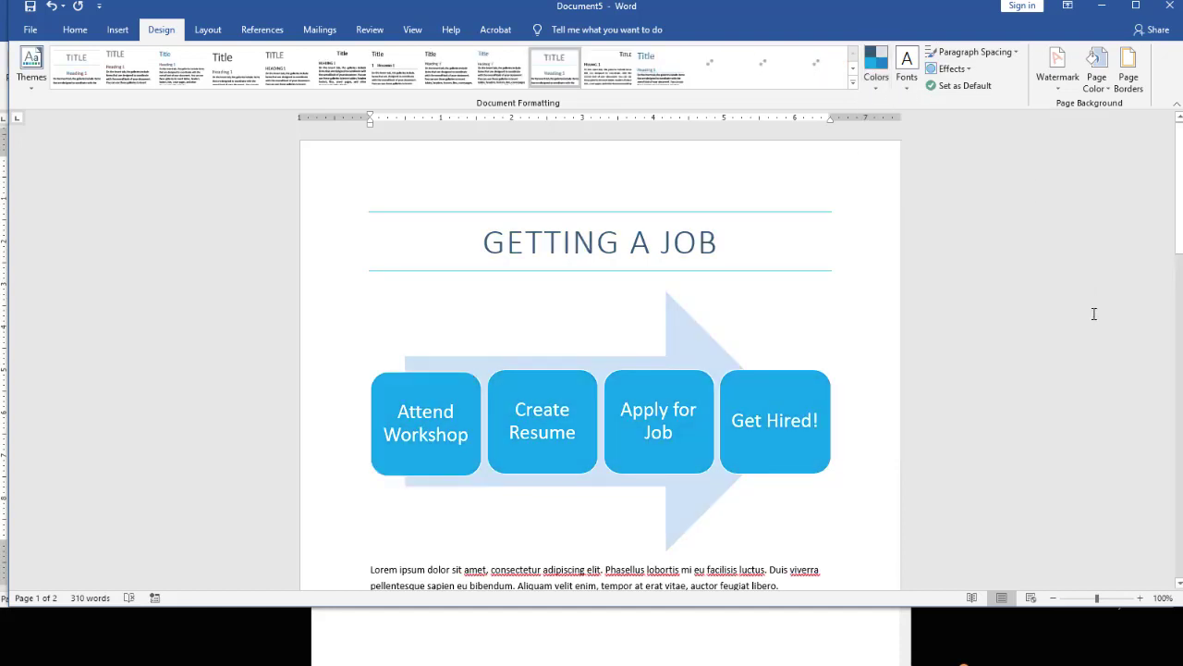
left_click(929, 359)
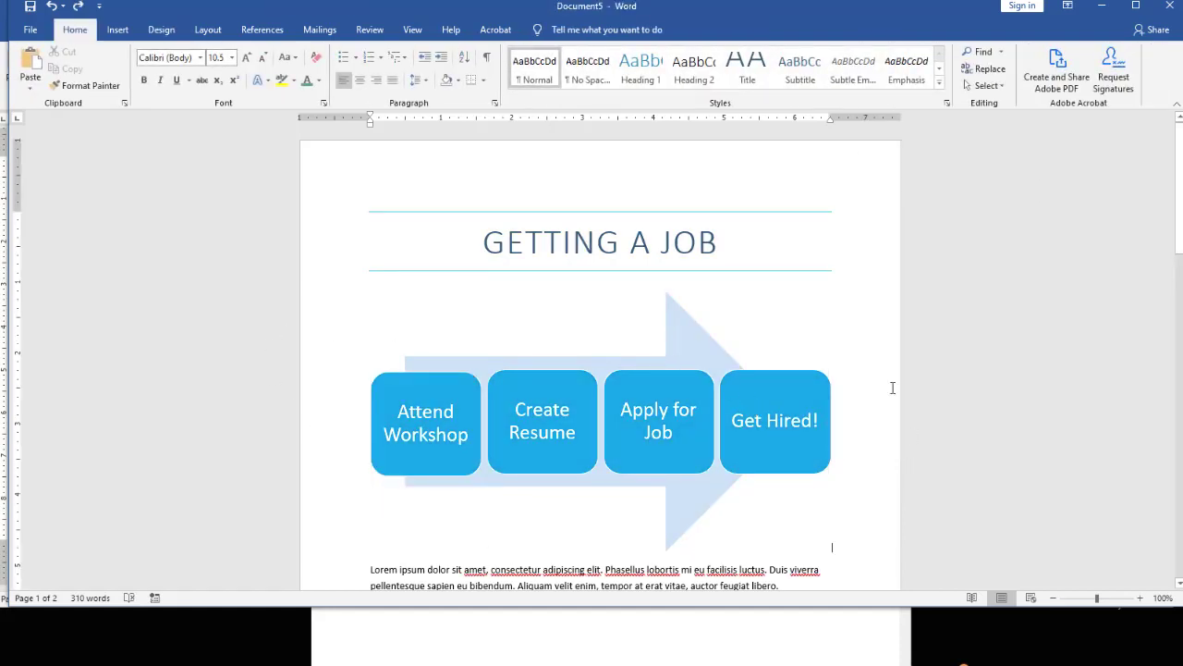
- Try the SmartArt layout with partial circles and vertical text, followed by the one with picture frames and curved arrows
left_click(743, 327)
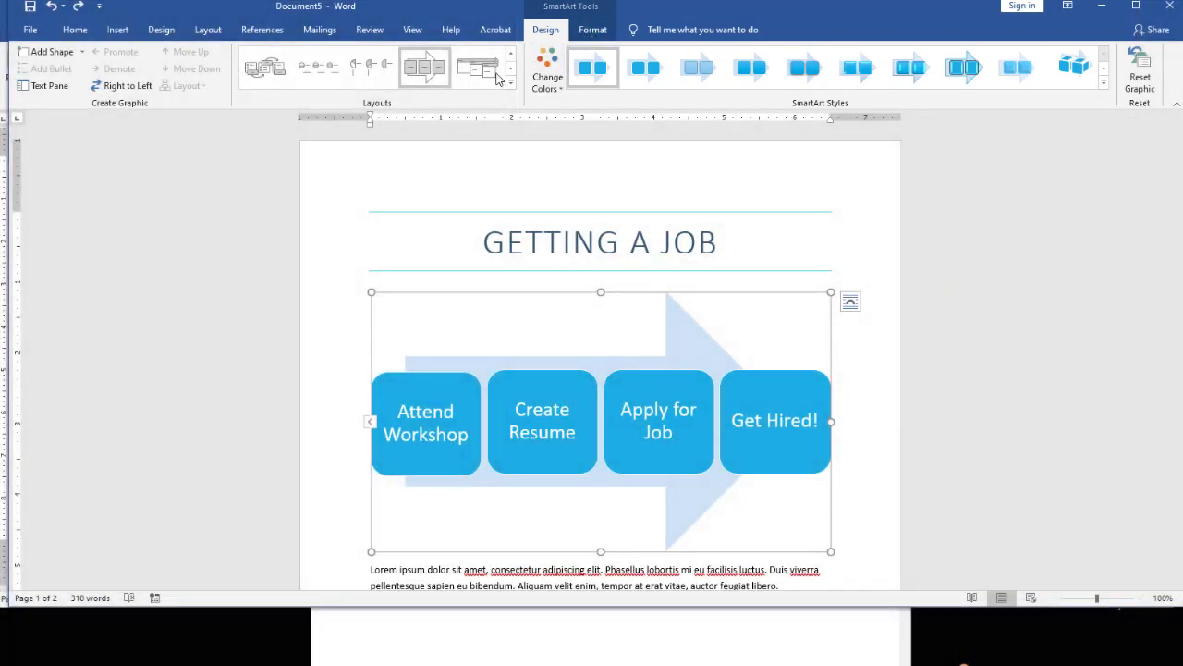
left_click(372, 69)
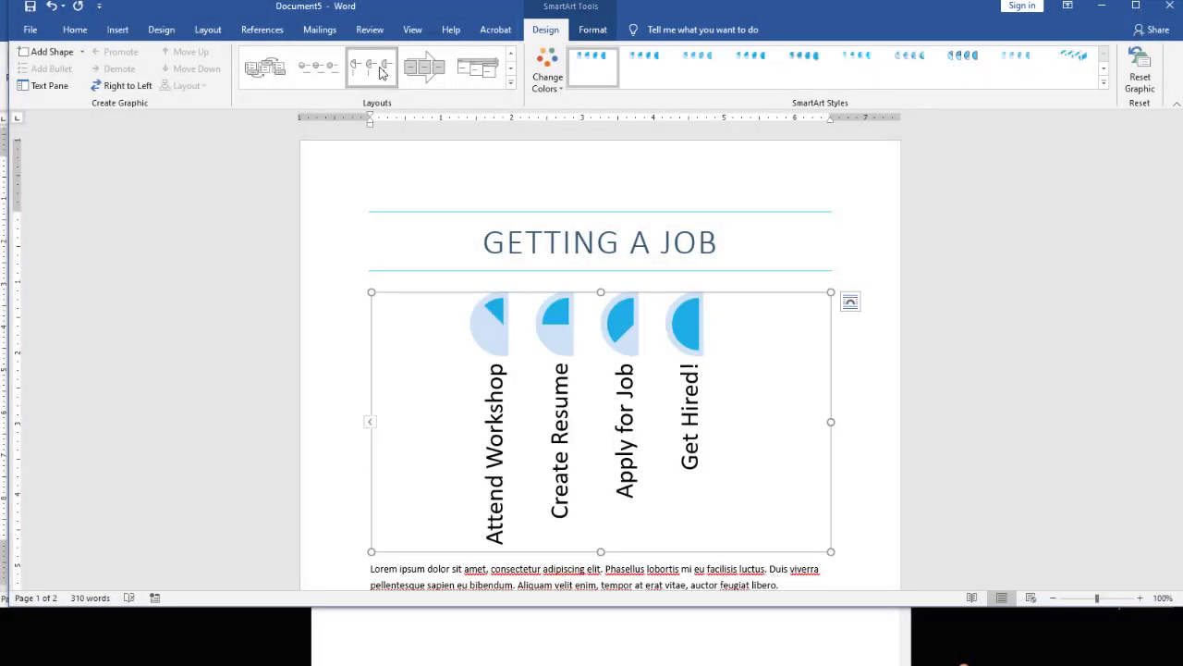
left_click(265, 68)
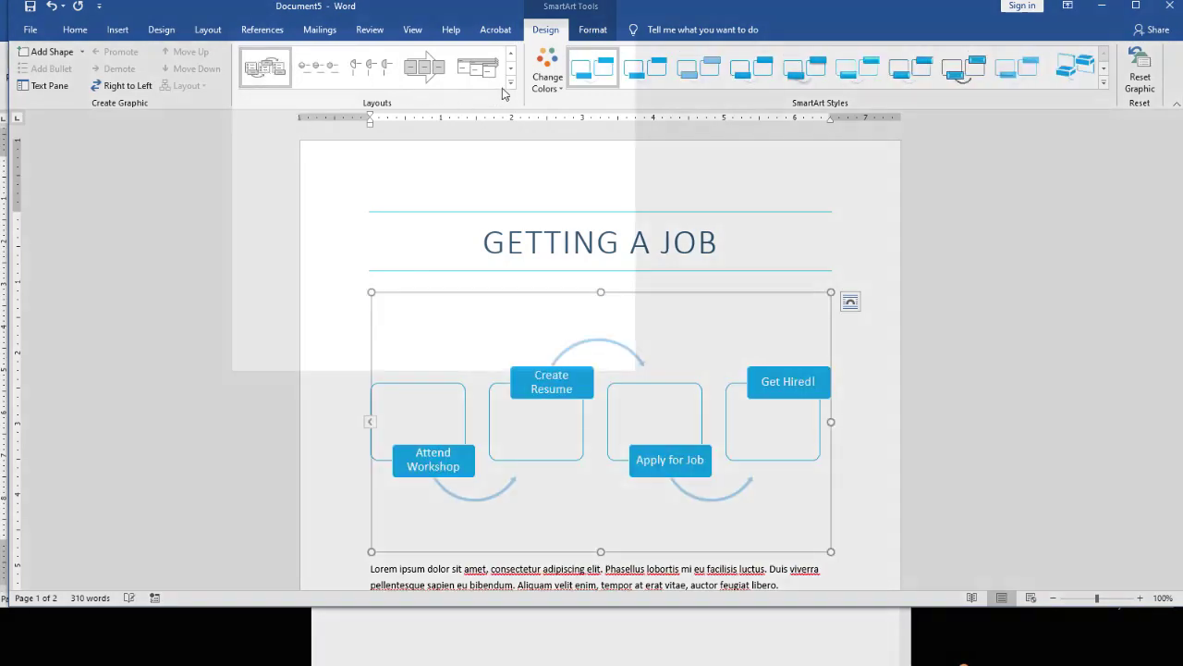
- Change the SmartArt layout to Basic Process and reduce the graphic's height to close the gap above the body text
left_click(509, 83)
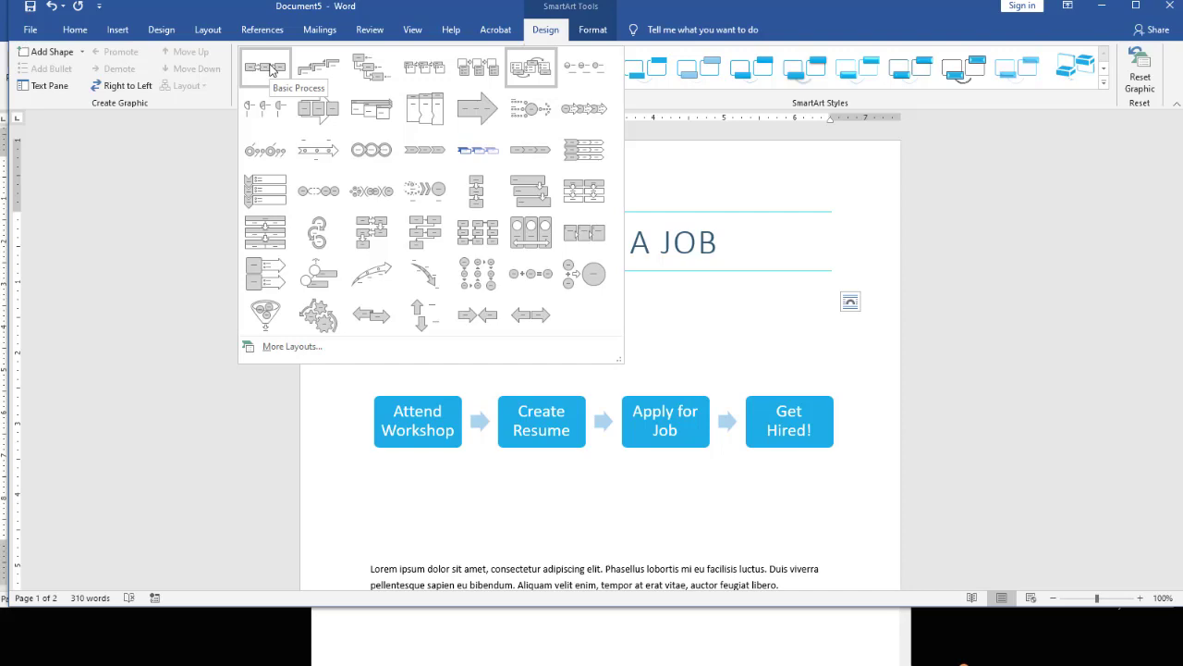
left_click(265, 67)
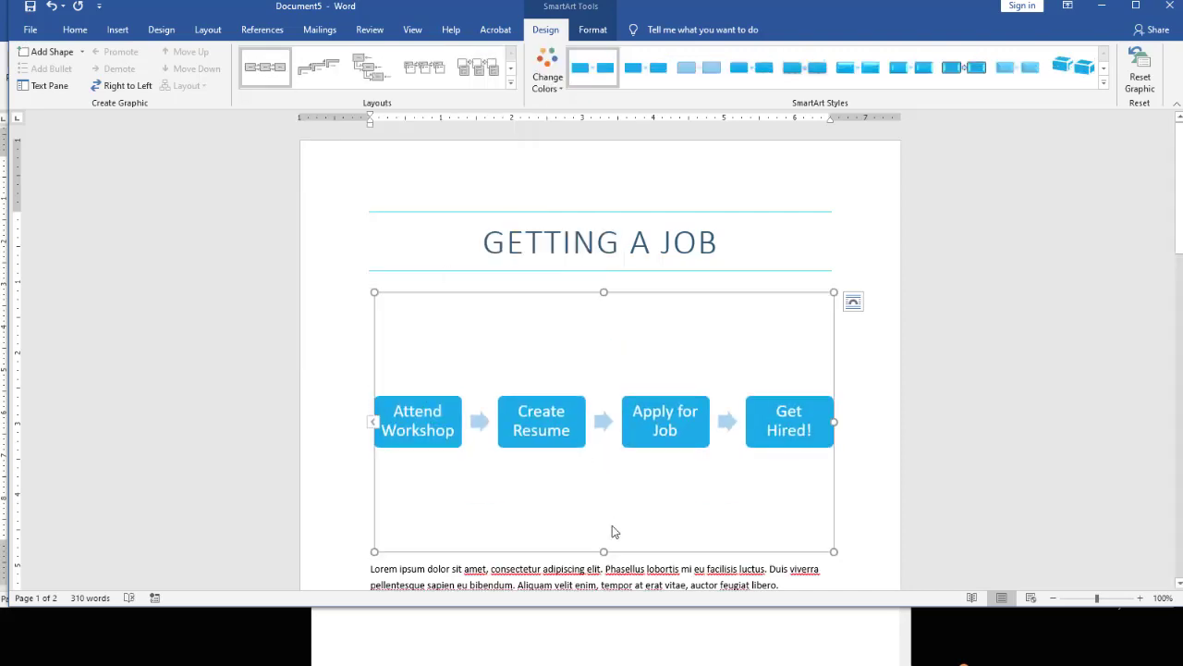
left_click_drag(604, 549, 621, 393)
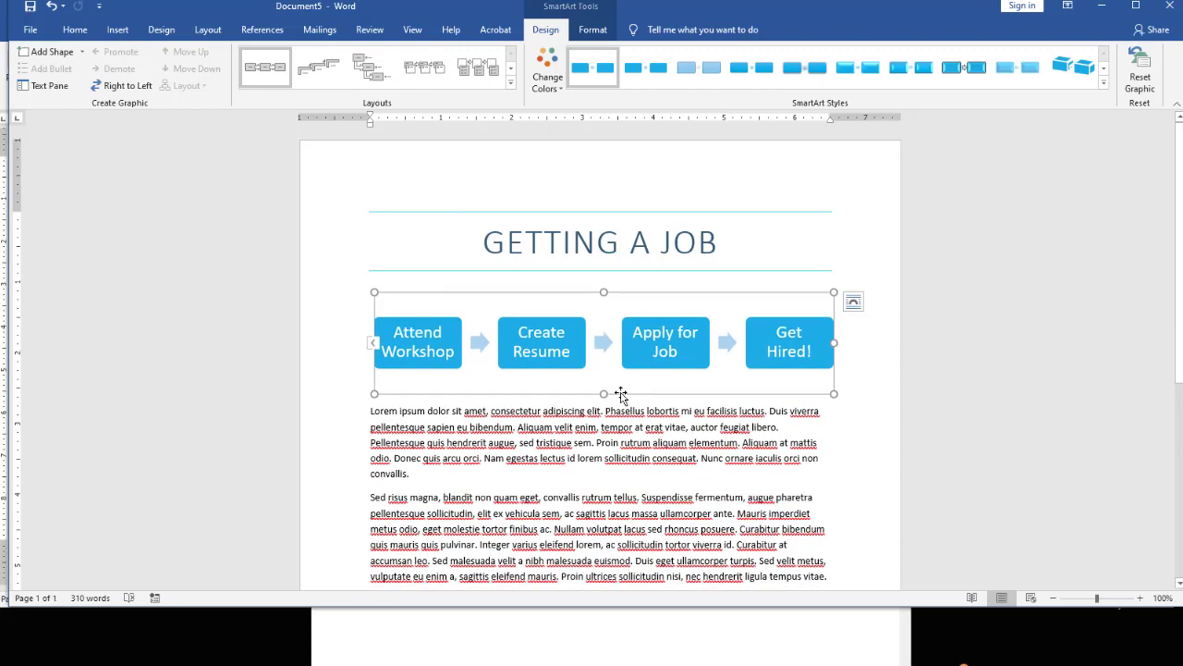
scroll(638, 416, "down", 2)
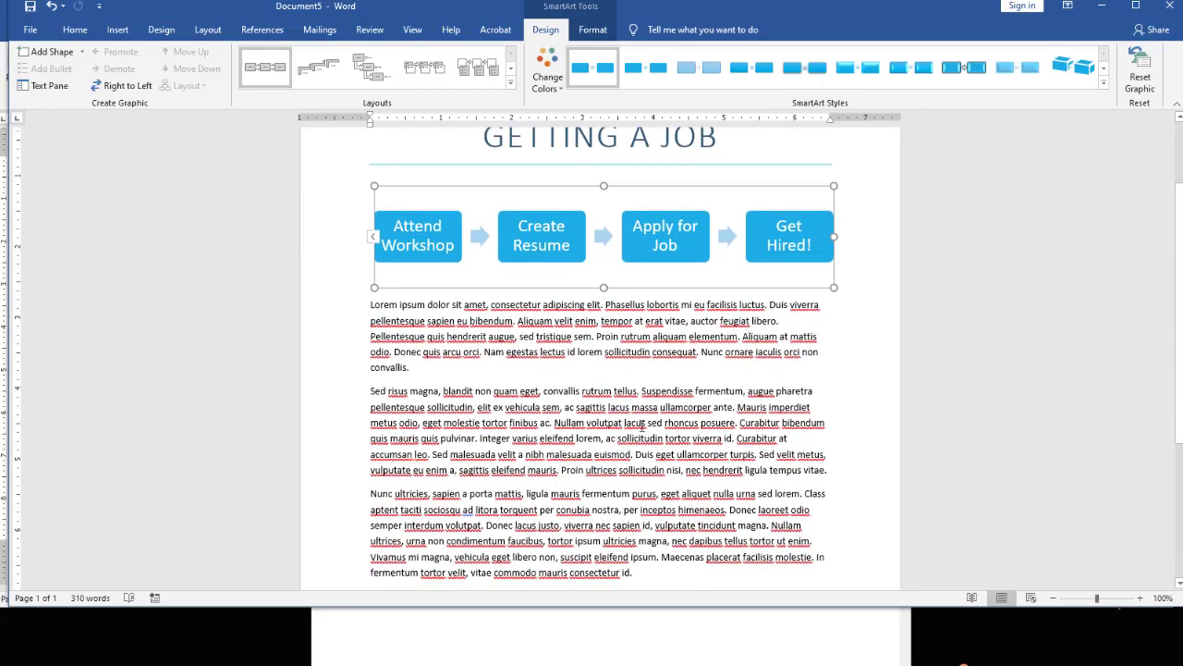
scroll(638, 416, "up", 1)
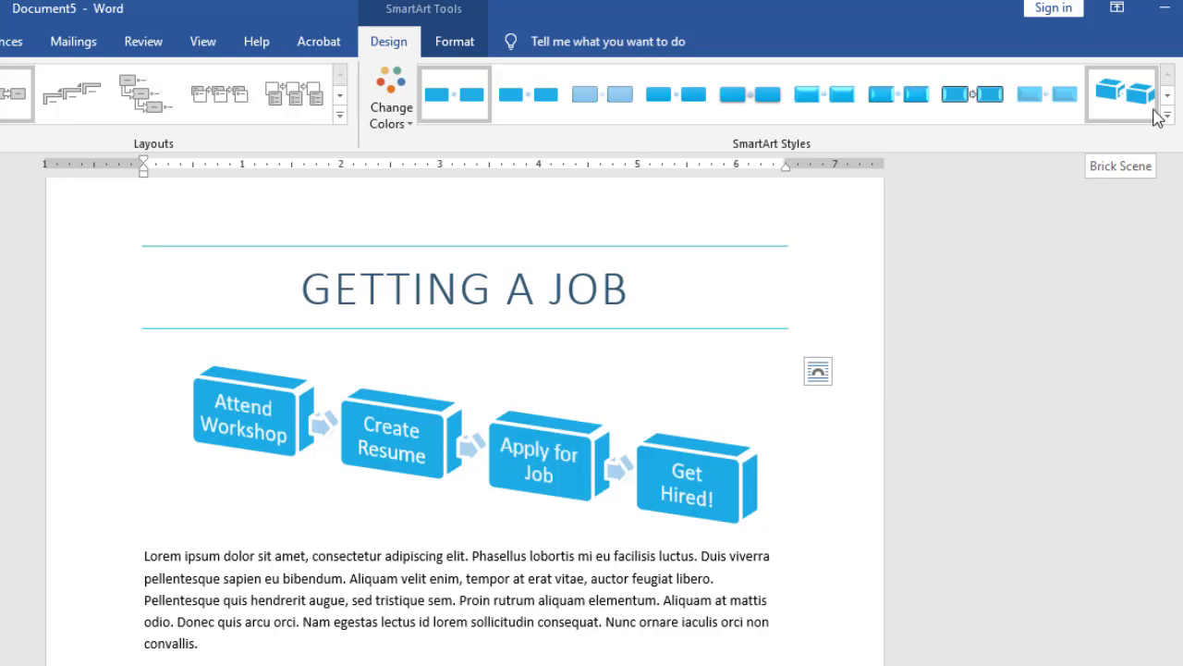
- Apply the last Best Match for Document SmartArt style, with gradient fills and drop shadows, and deselect the graphic
left_click(1166, 115)
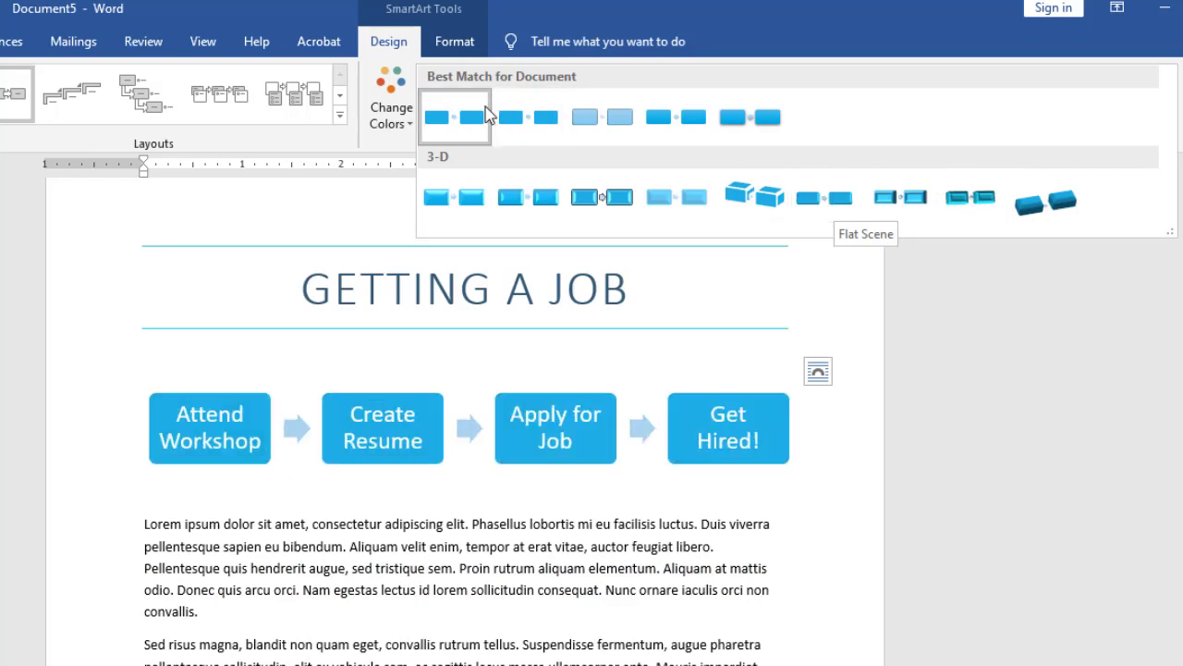
left_click(516, 183)
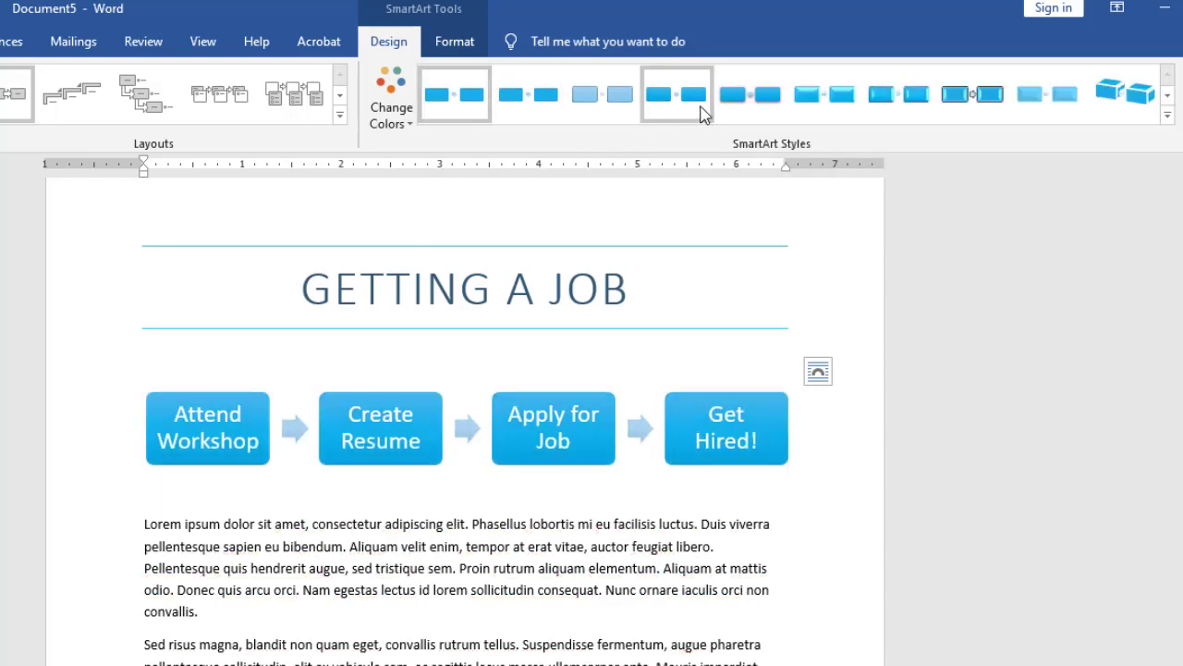
left_click(732, 110)
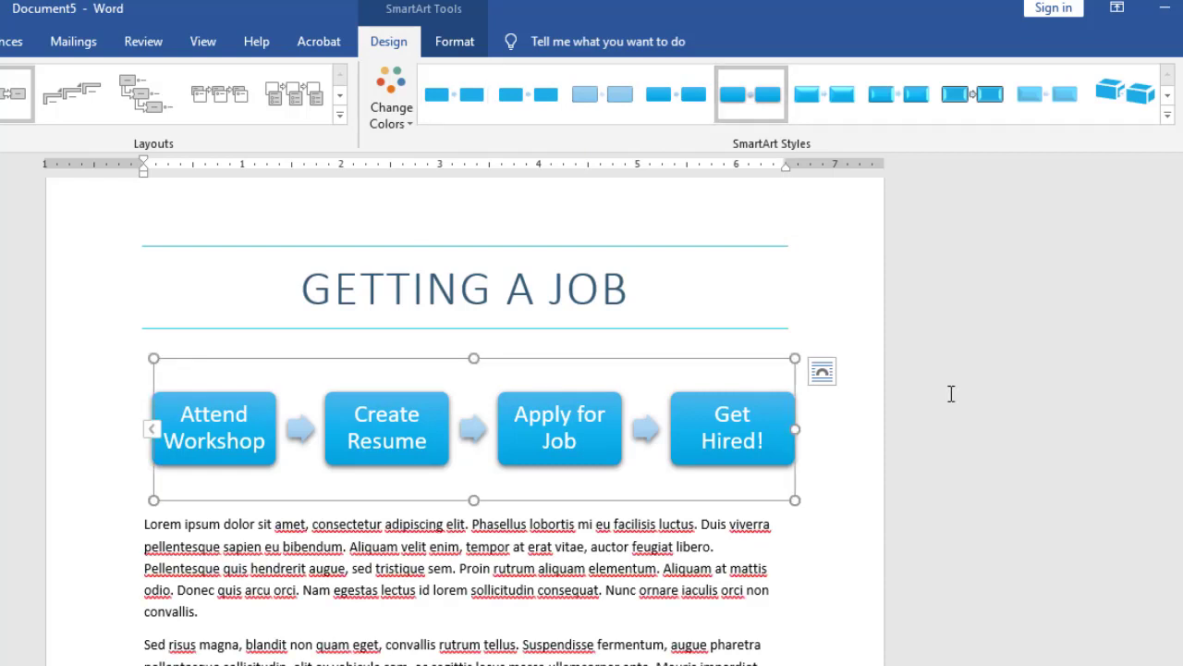
left_click(564, 617)
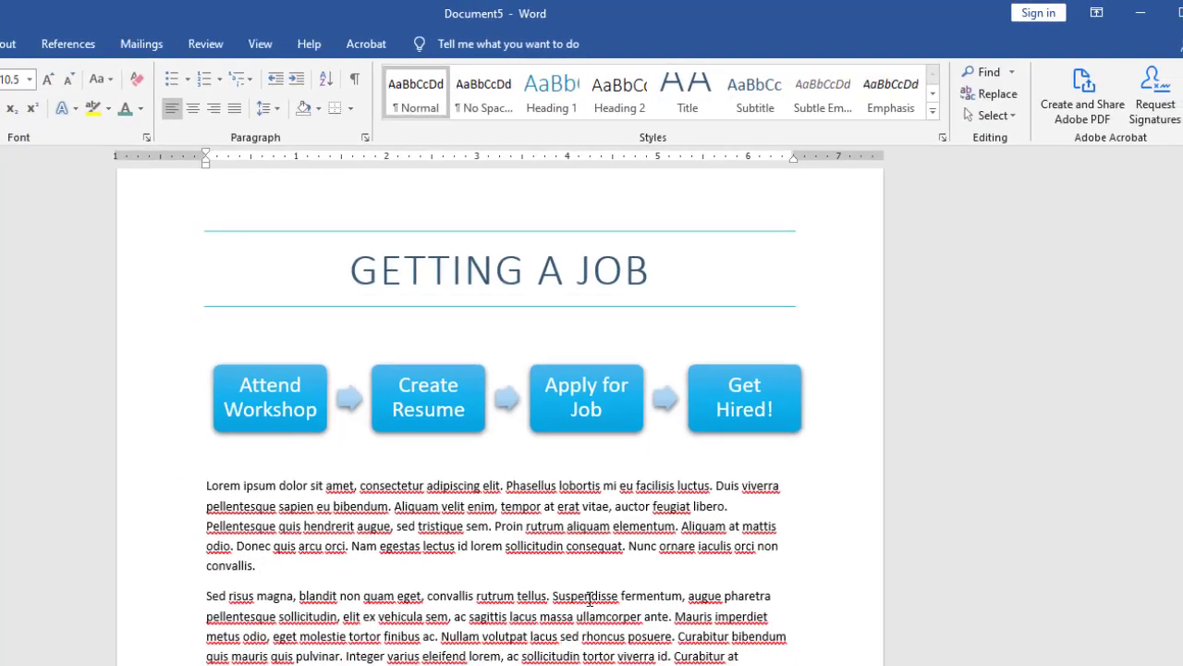
- Set the font size of all Lorem ipsum paragraphs below the SmartArt graphic to 12
scroll(590, 599, "down", 6)
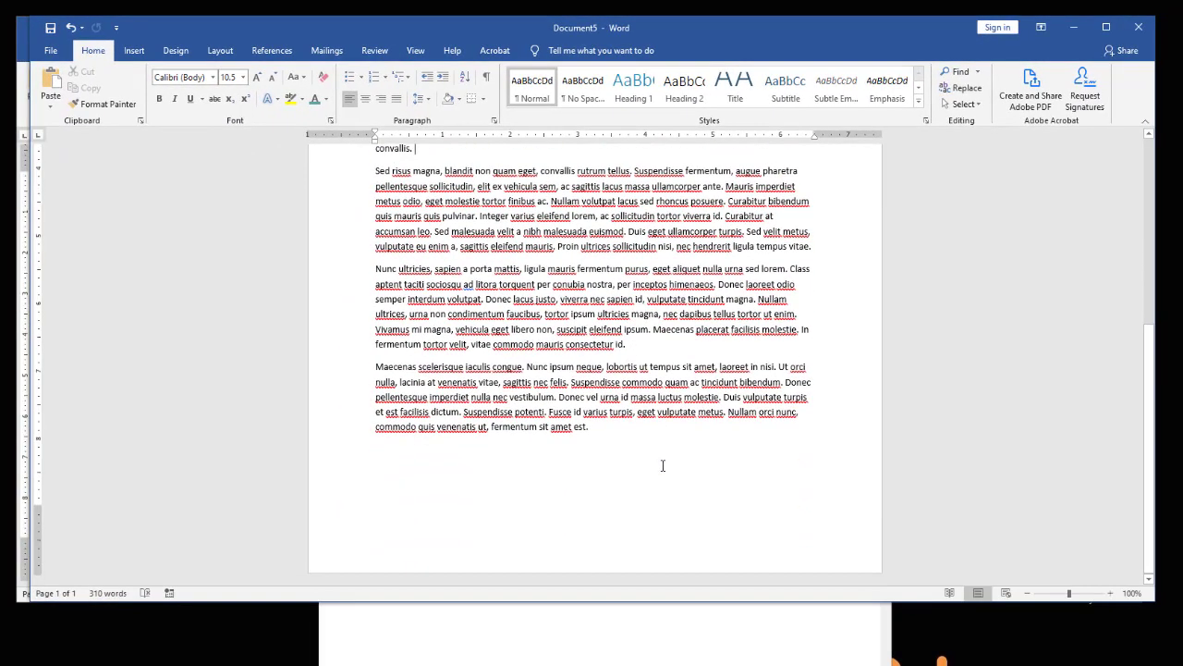
scroll(662, 465, "up", 4)
scroll(664, 462, "up", 1)
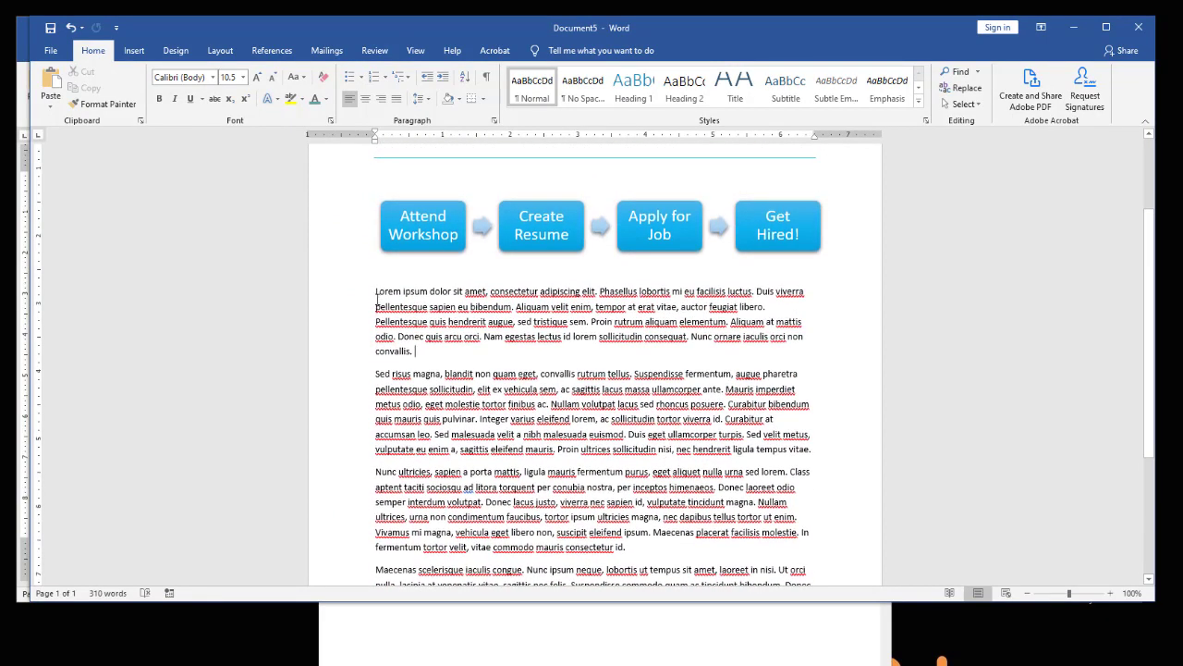
left_click(377, 296)
scroll(555, 488, "down", 4)
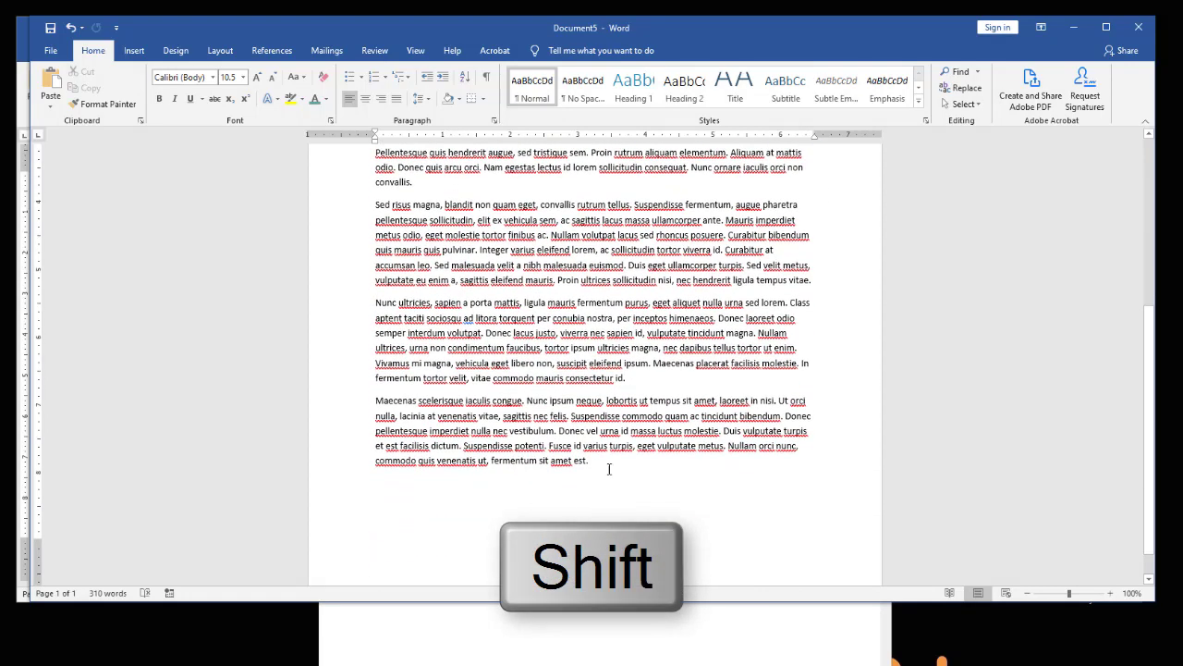
left_click(610, 469, "shift")
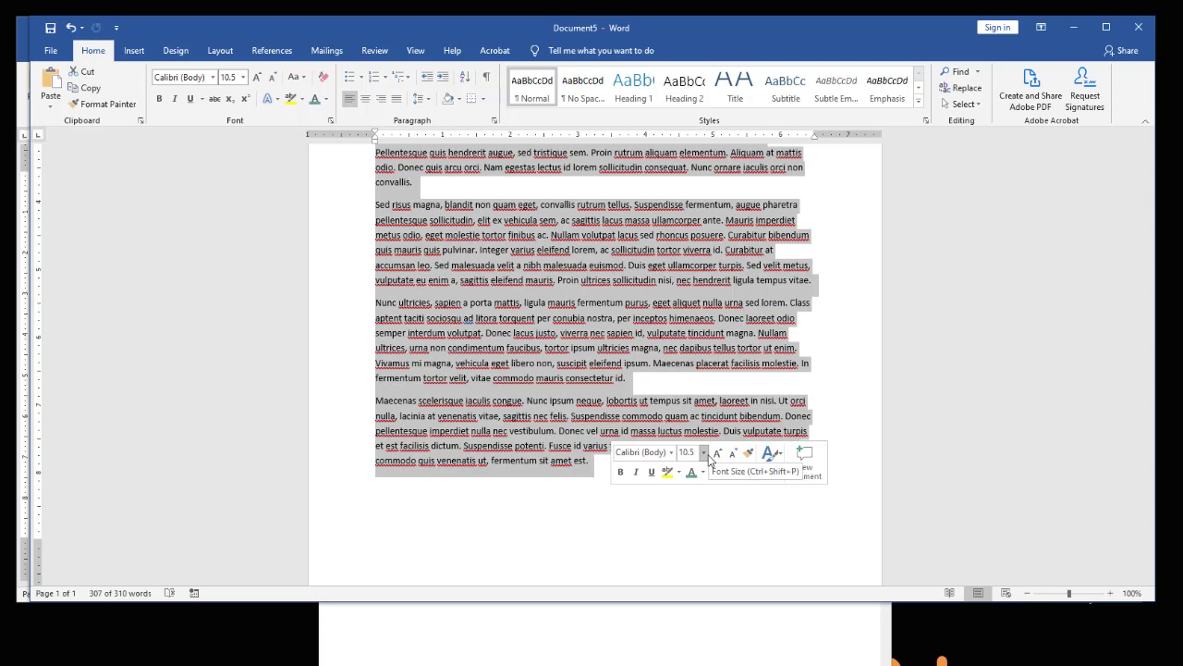
left_click(705, 453)
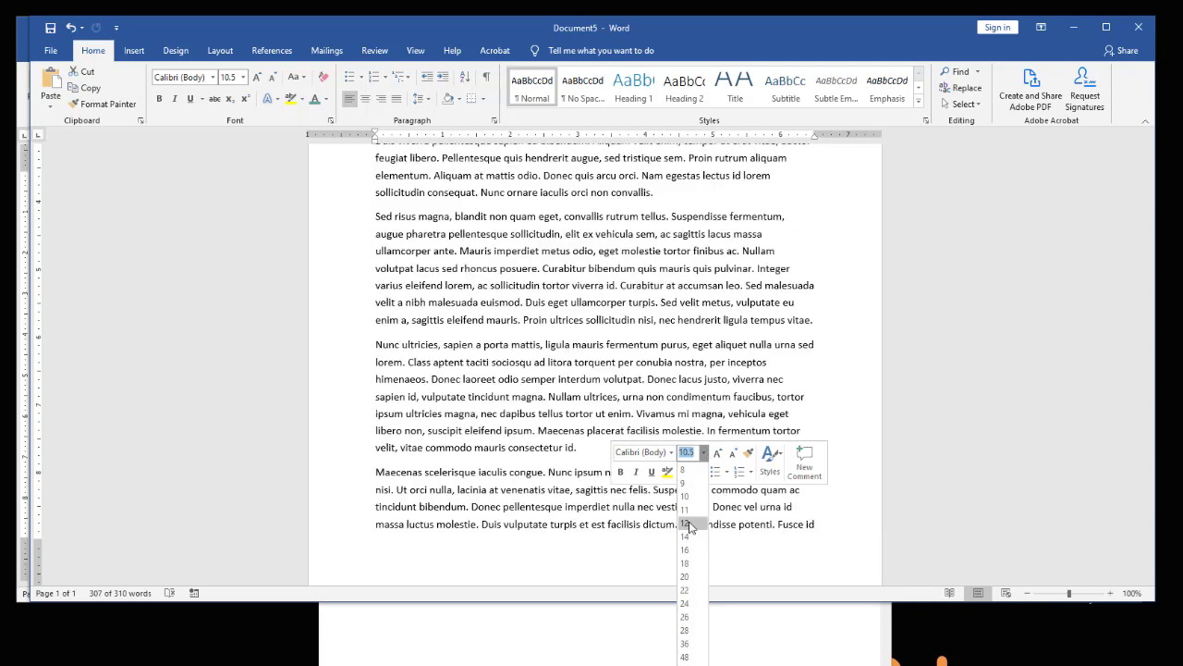
left_click(689, 525)
left_click(690, 524)
- Check from start to end how the resized body text runs across the pages
scroll(690, 523, "down", 3)
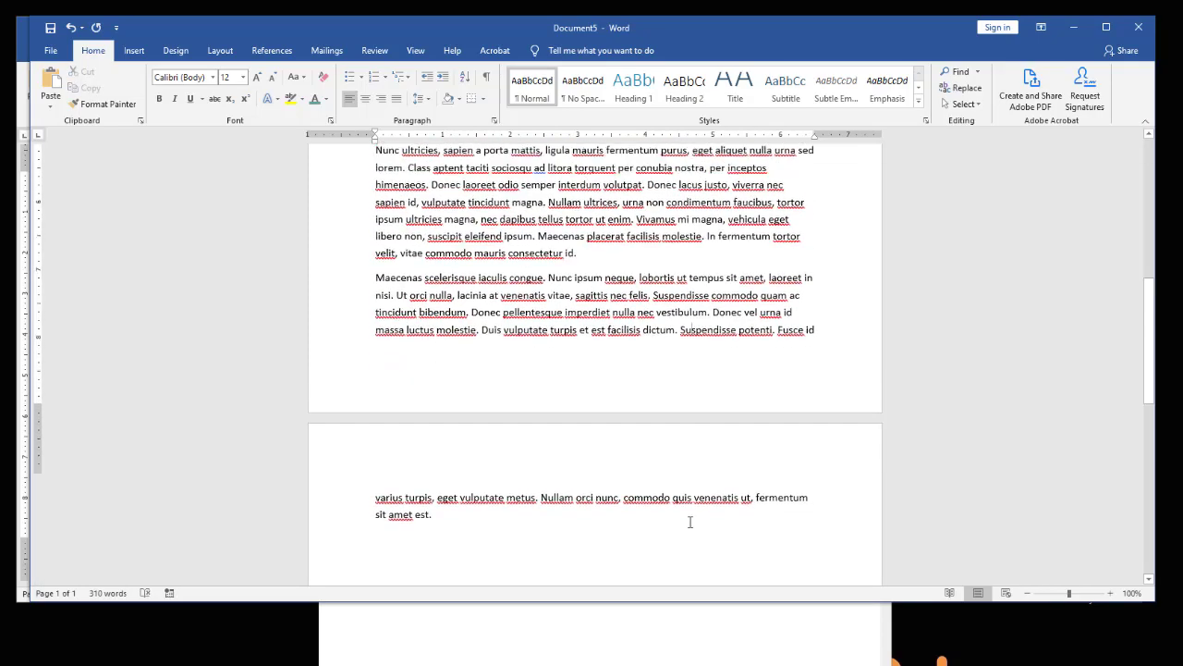
scroll(689, 522, "up", 6)
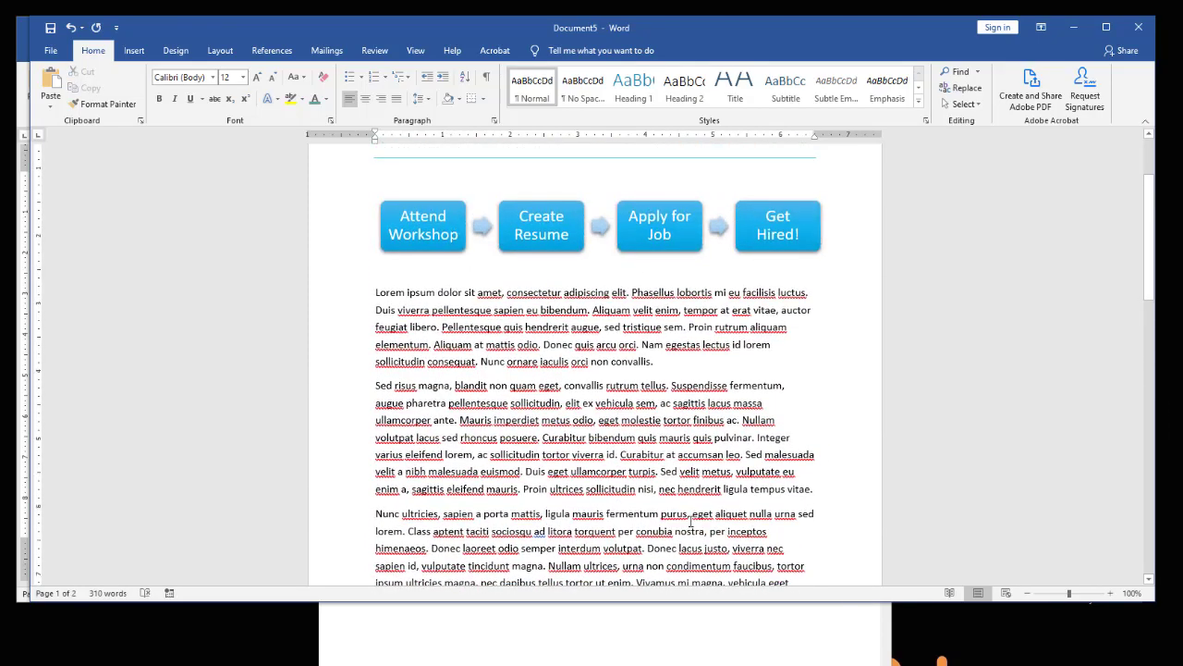
scroll(689, 523, "up", 3)
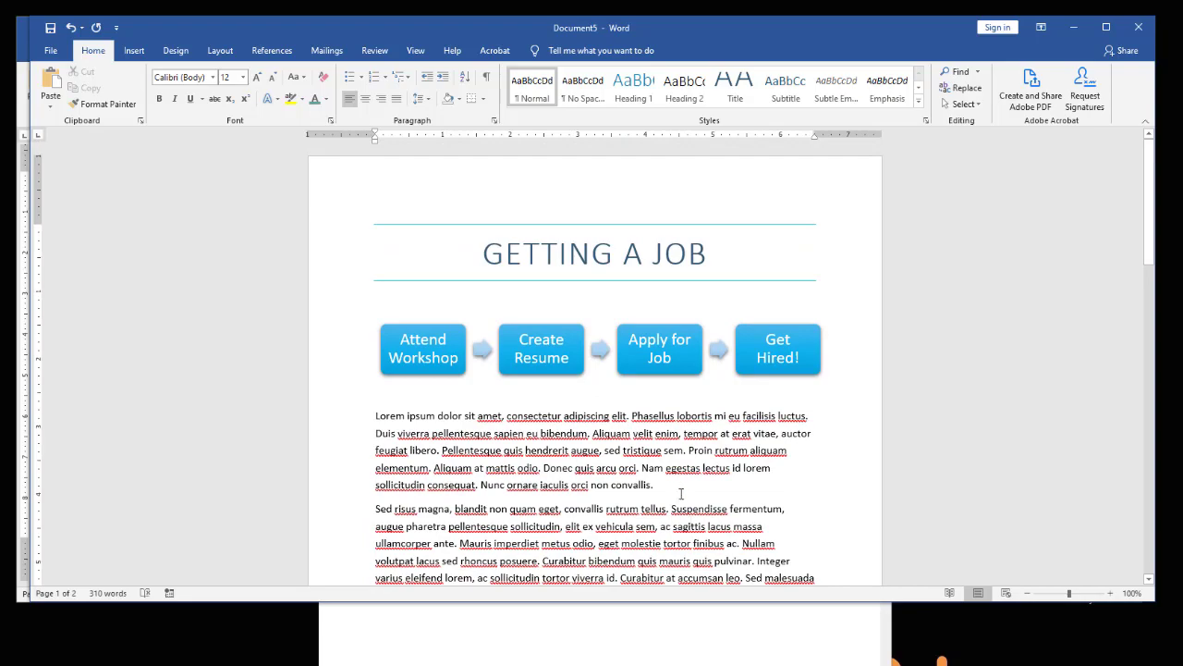
scroll(683, 508, "down", 8)
scroll(683, 515, "down", 3)
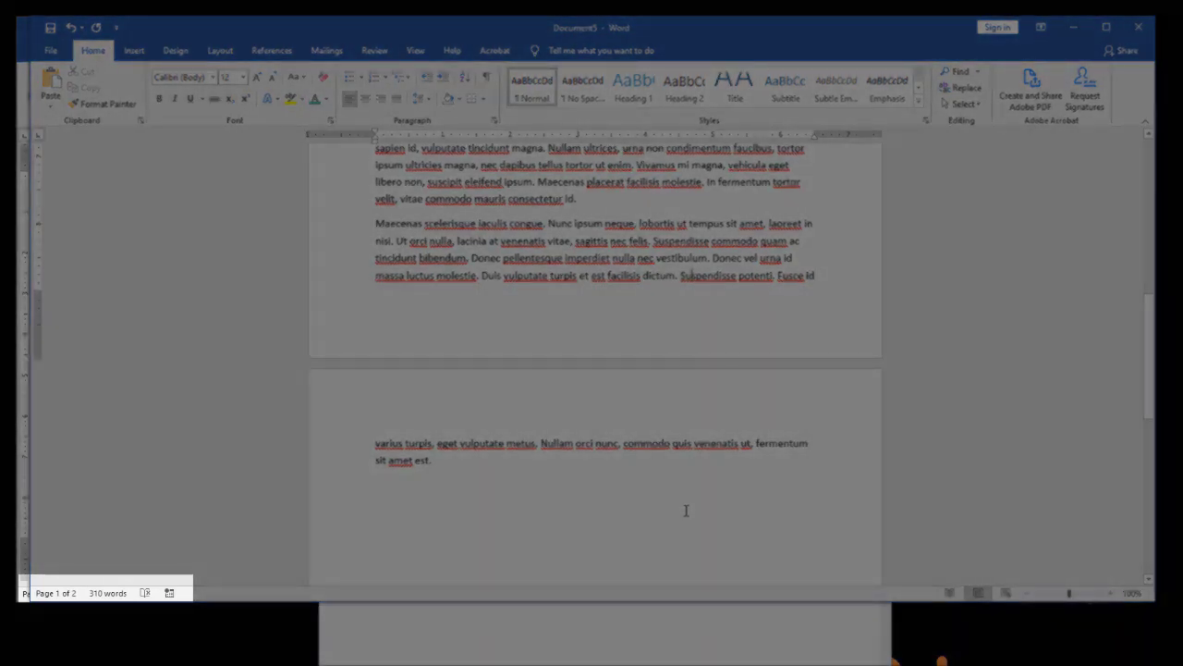
scroll(686, 510, "up", 4)
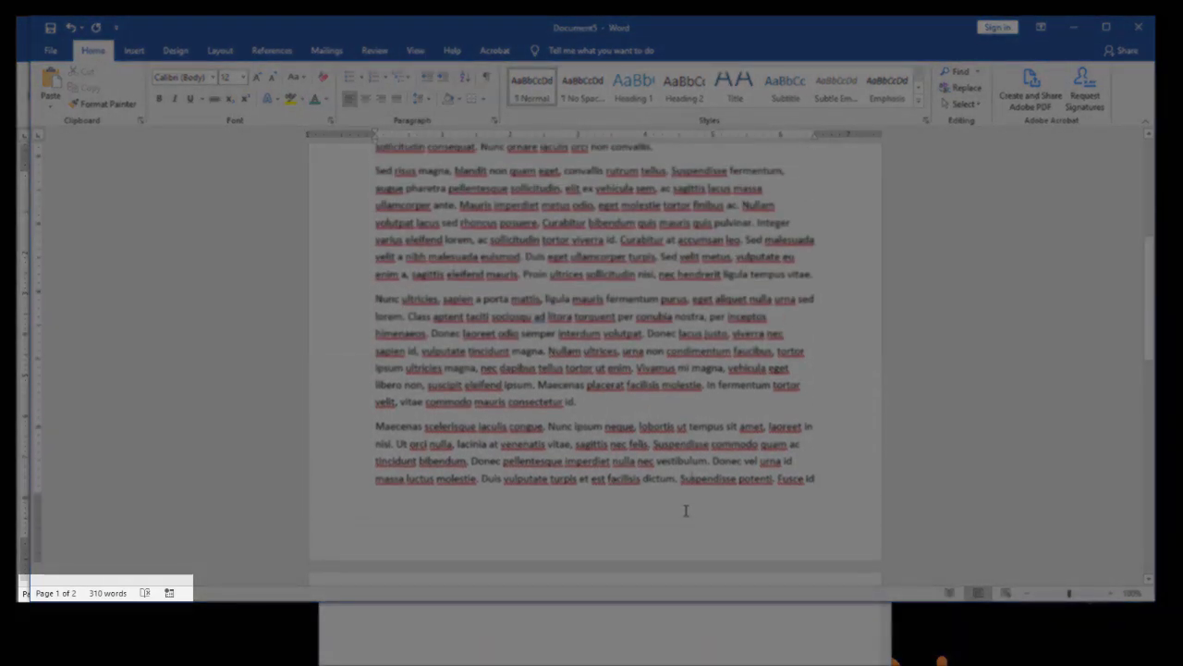
- Set the font size of all body paragraphs below the SmartArt graphic to 11.5, leaving out the title and graphic
key("ctrl+a")
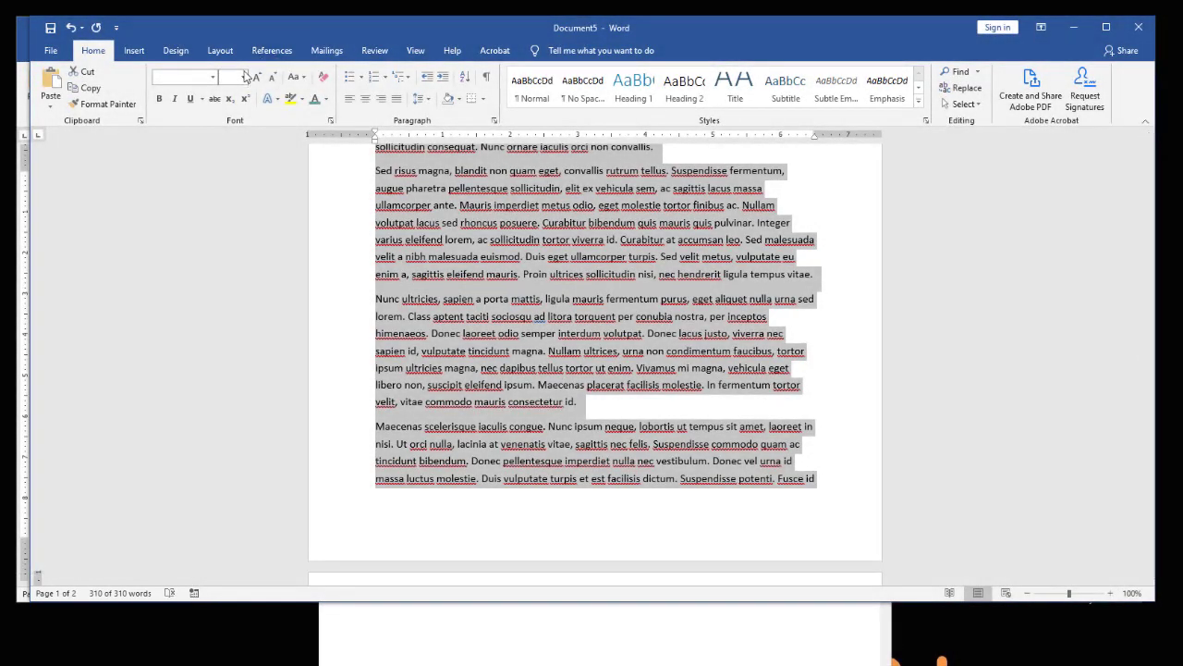
scroll(416, 298, "up", 4)
left_click(417, 297)
left_click(377, 280)
scroll(521, 416, "down", 8)
left_click(521, 469, "shift")
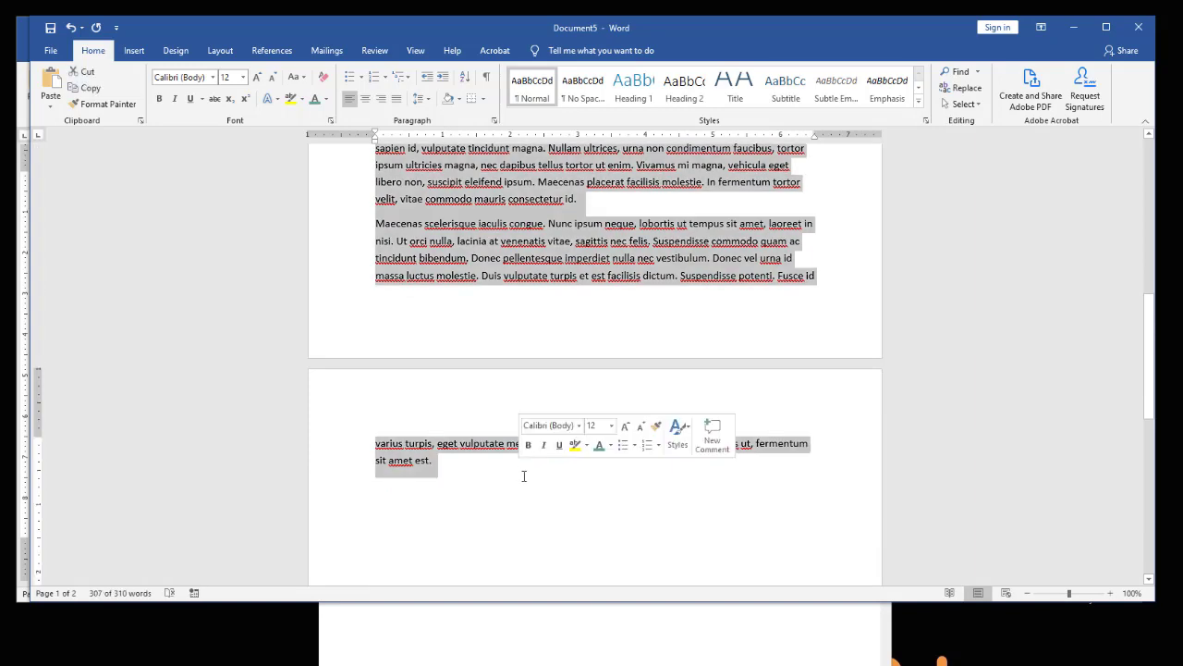
left_click(234, 79)
type("11.5")
key("Return")
left_click(654, 507)
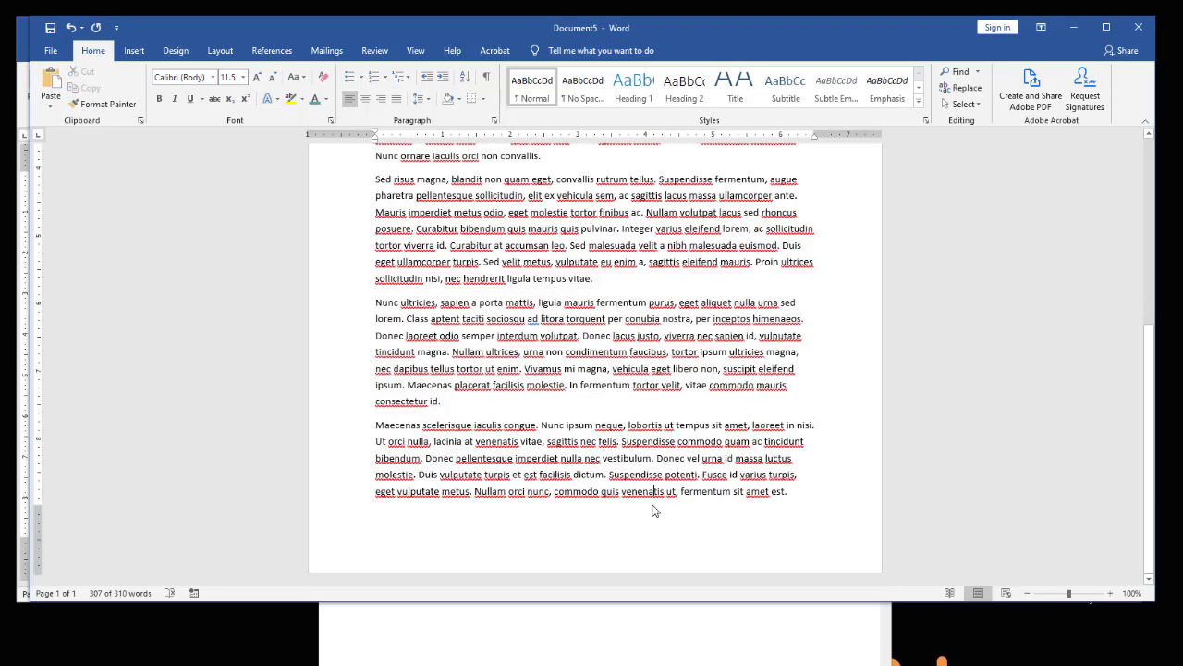
- Set the zoom to One Page so the whole document page fits in the window
scroll(654, 506, "up", 4)
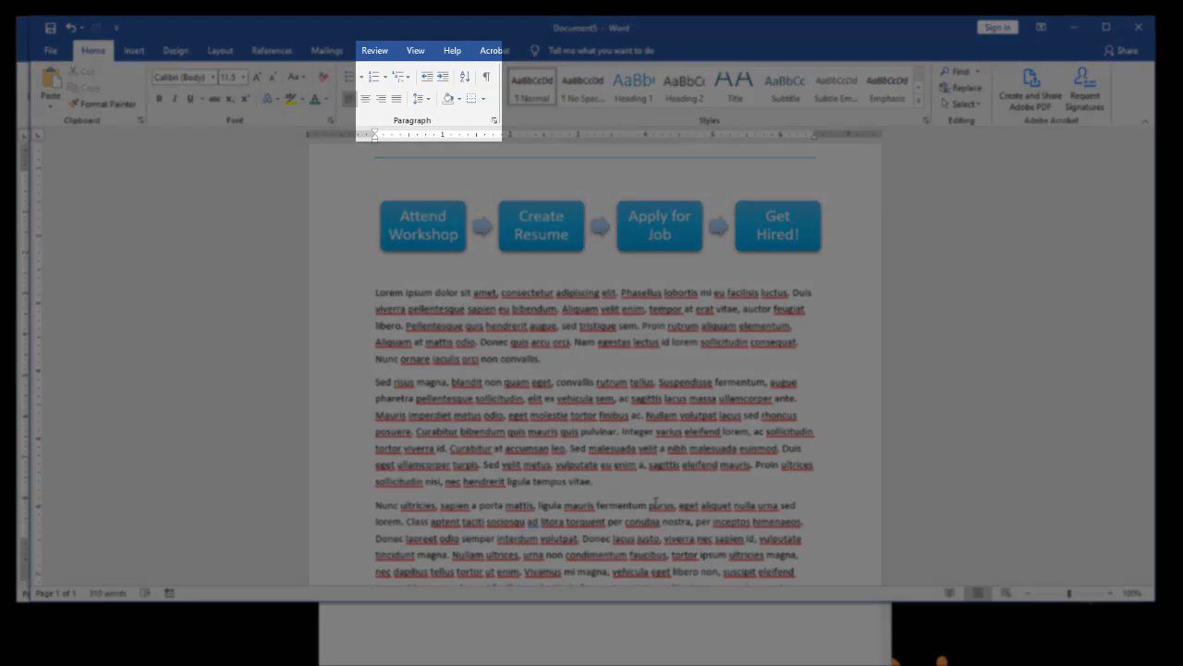
left_click(415, 50)
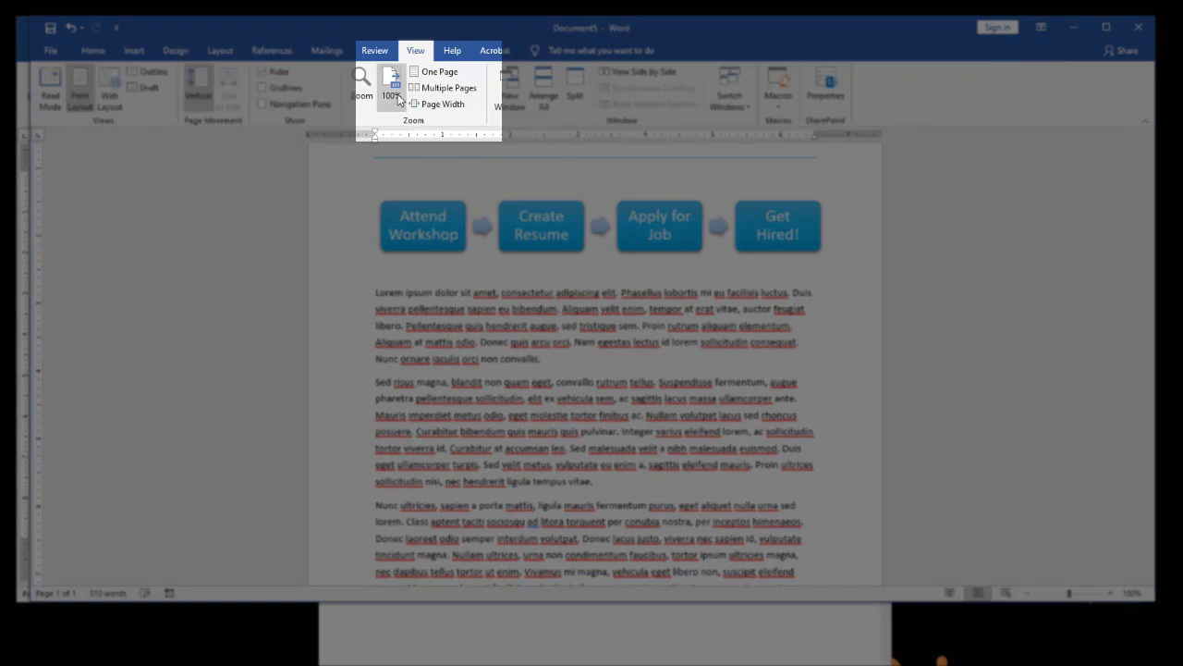
left_click(398, 98)
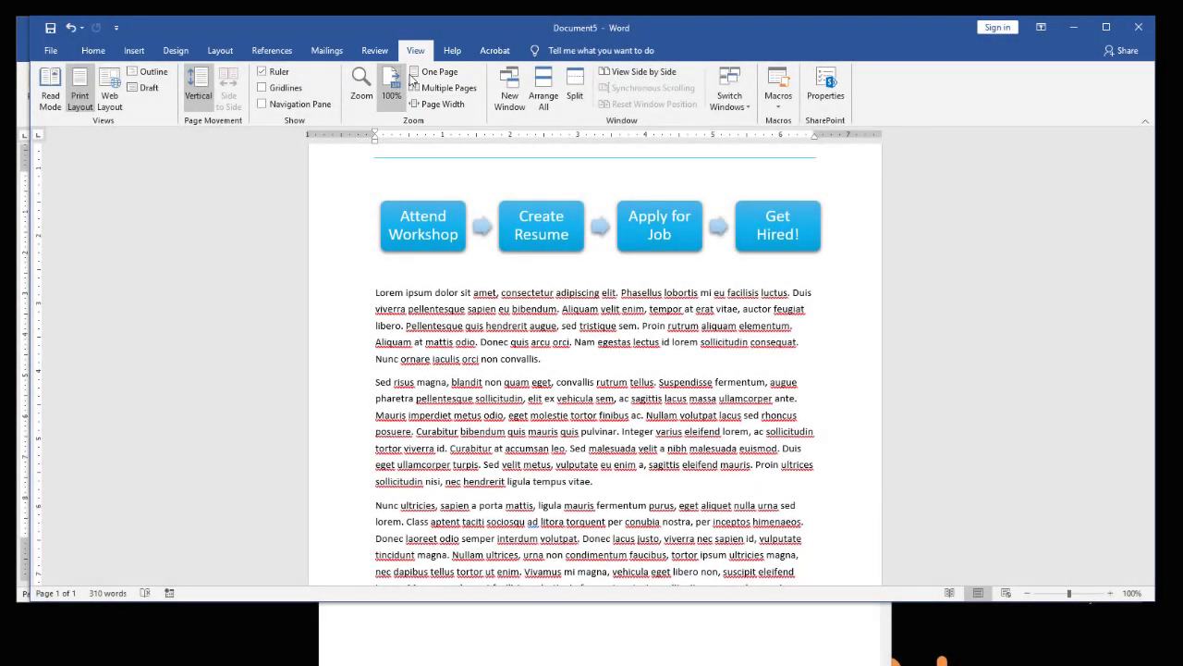
left_click(427, 73)
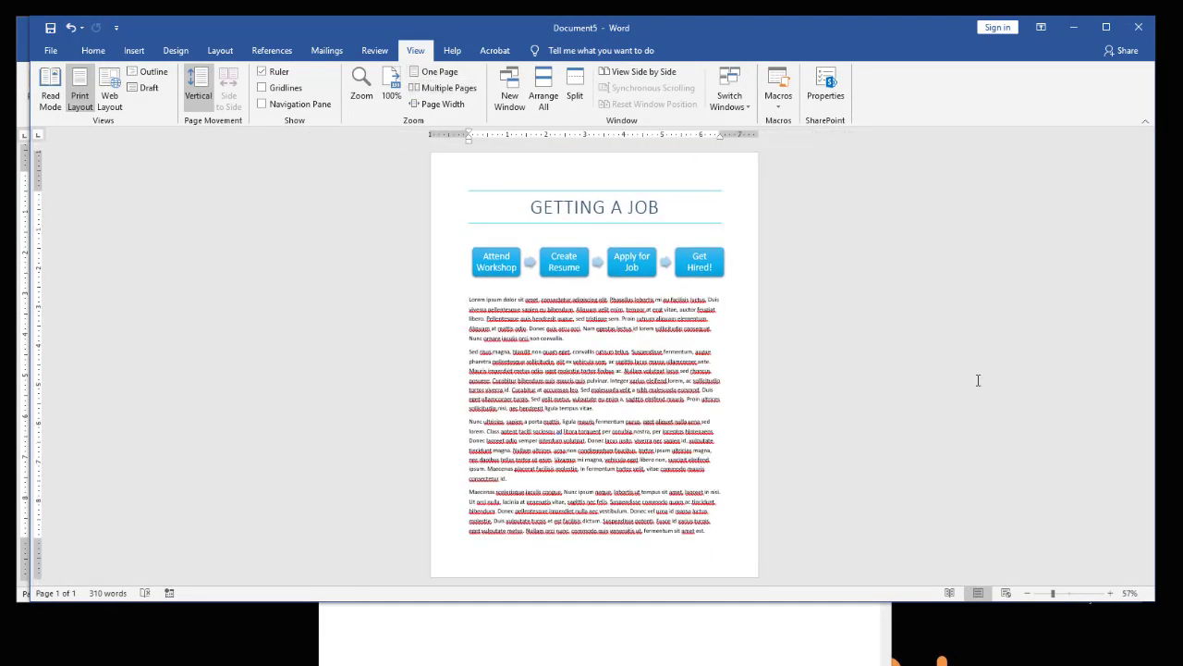